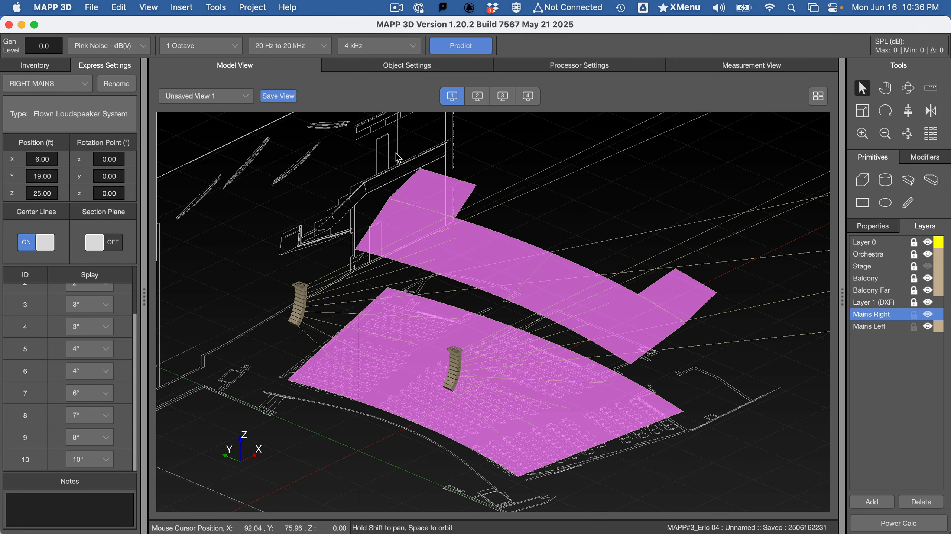
# Step: Switch to the Word assignment and highlight "Array Compensation" in the "Optimize the Arrays" section heading
pyautogui.press('super+Tab')
pyautogui.click(404, 247)
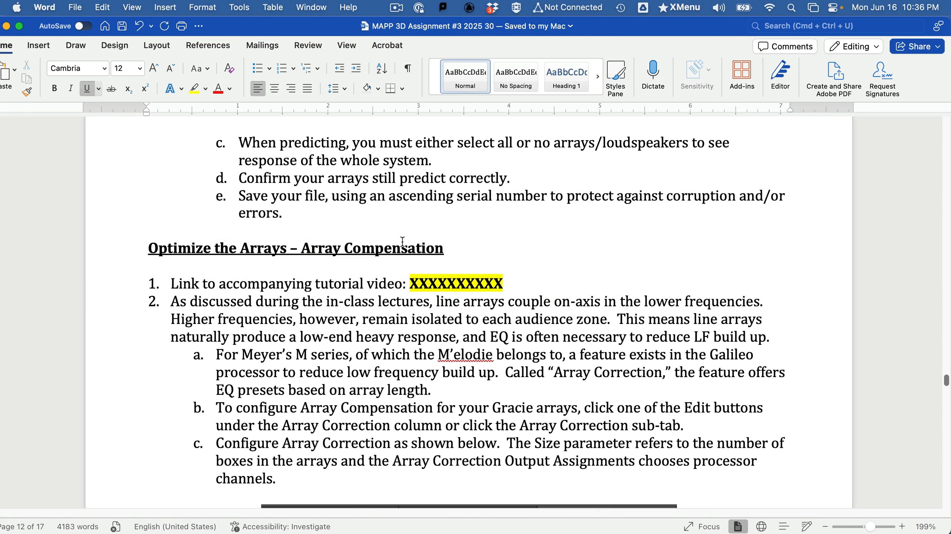
pyautogui.scroll(-3, 351, 284)
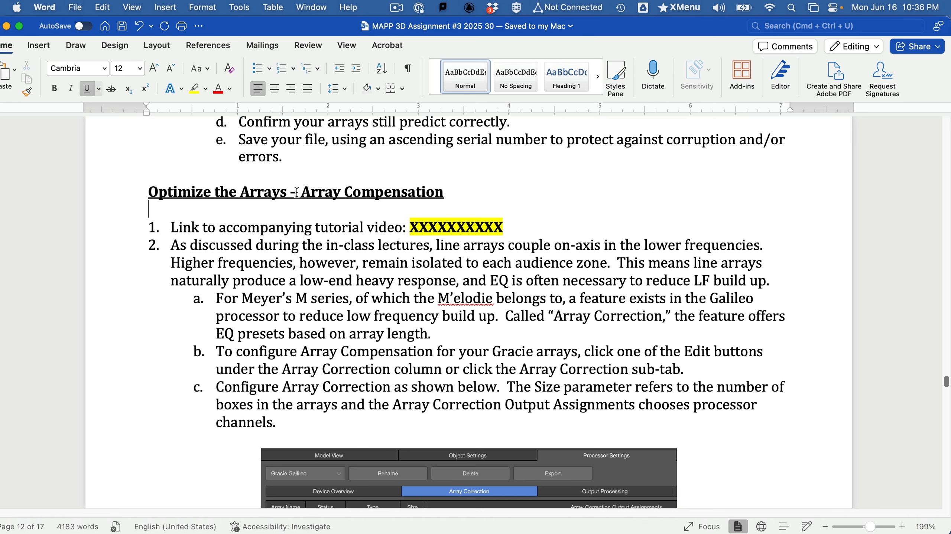
pyautogui.moveTo(293, 192); pyautogui.dragTo(390, 195)
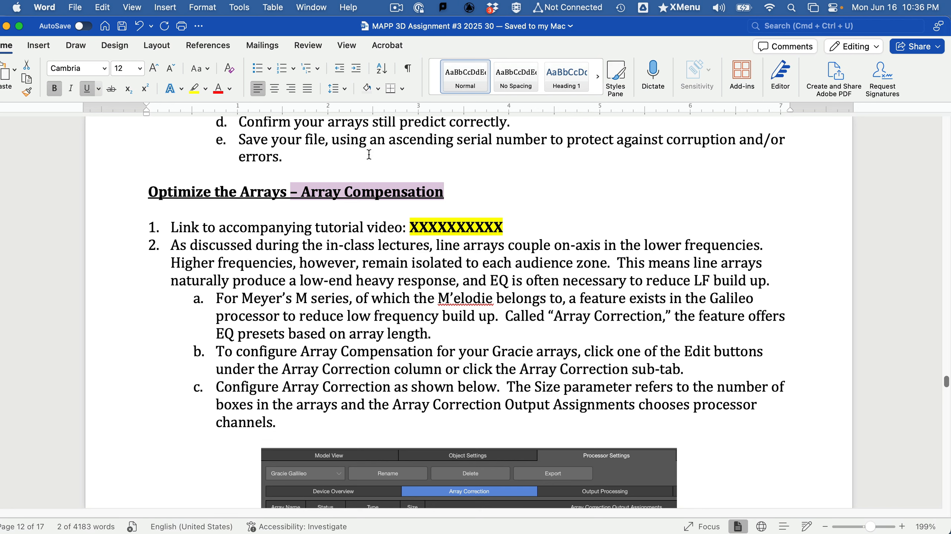
pyautogui.moveTo(302, 179); pyautogui.dragTo(400, 188)
# Step: Consult the "Line Arrays: EQ Required" slide in PowerPoint and the Array Correction instructions and figure in the Word assignment
pyautogui.press('super+Tab')
pyautogui.press('super+Tab')
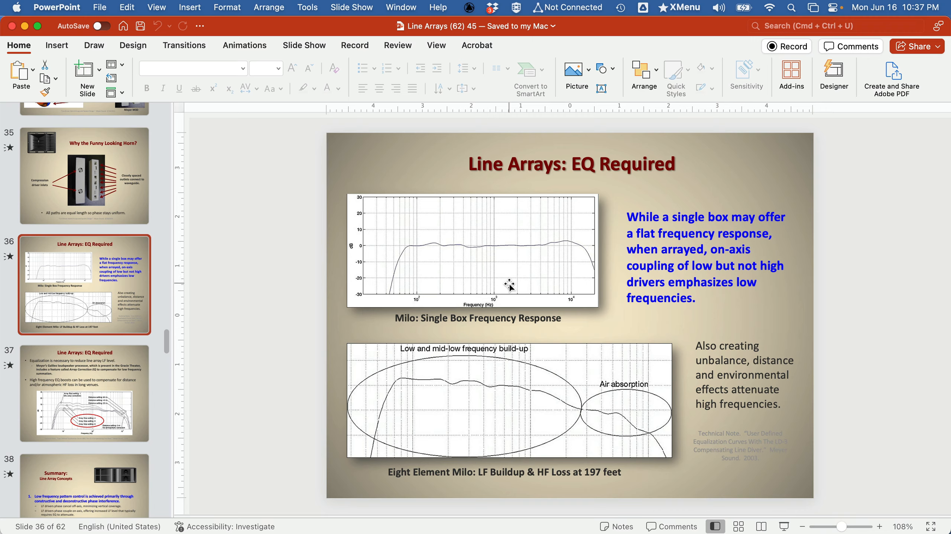
pyautogui.press('super+Tab')
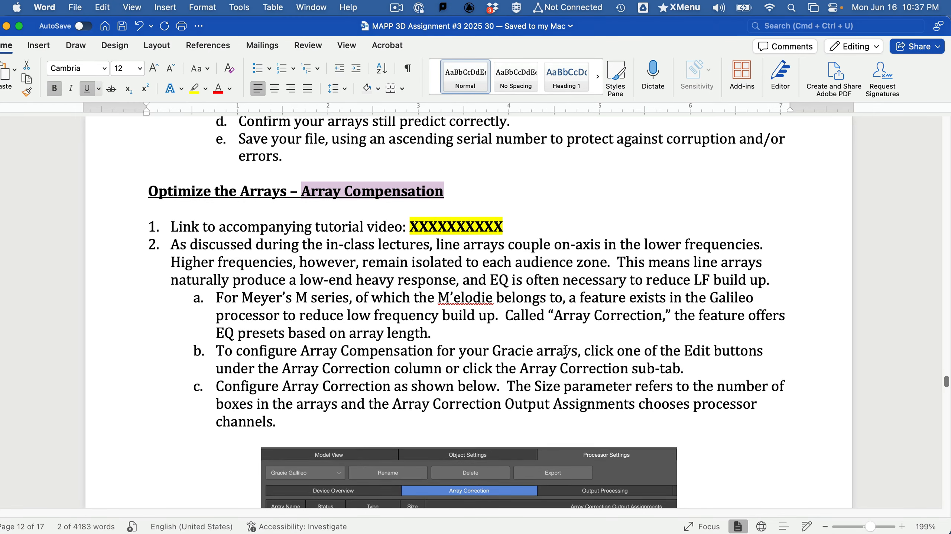
pyautogui.scroll(-2, 567, 351)
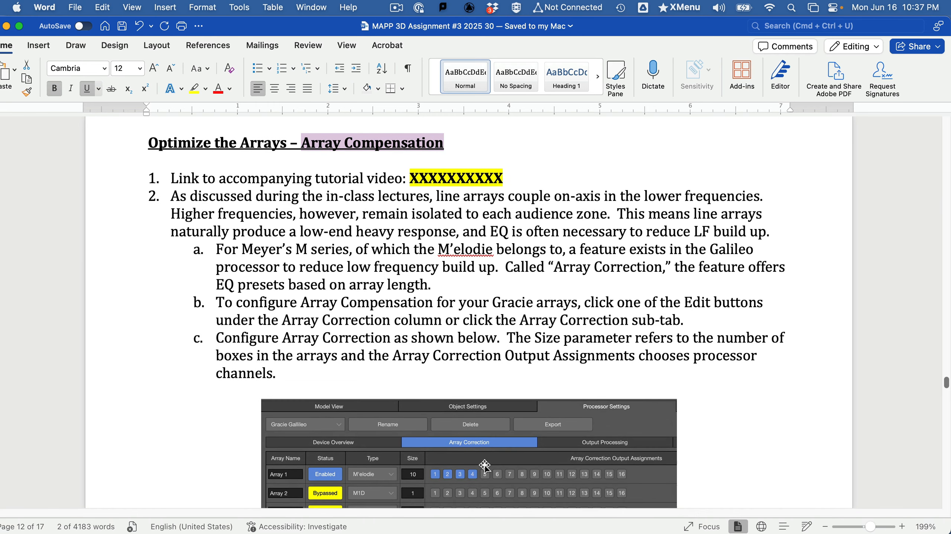
pyautogui.scroll(-3, 484, 463)
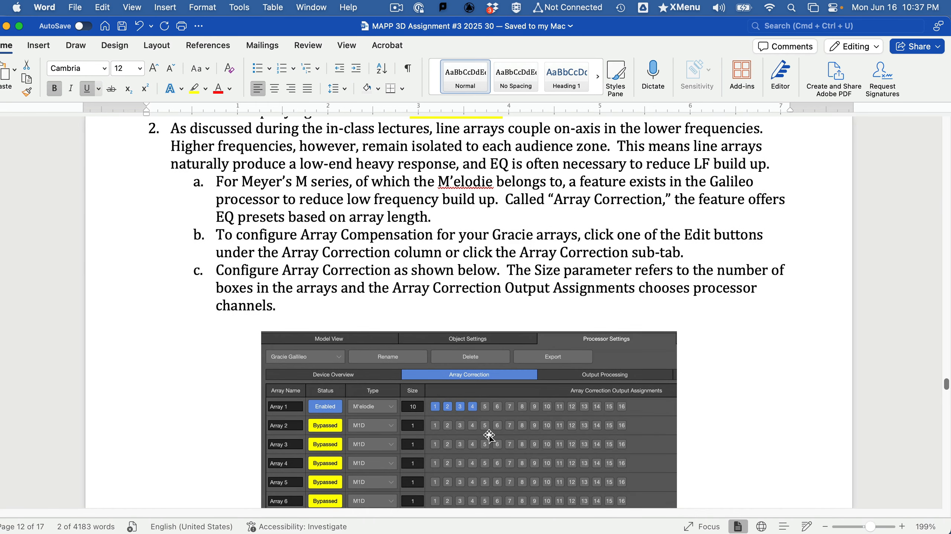
# Step: Switch to MAPP 3D and enable Array 1 in the Gracie Galileo processor's array correction settings
pyautogui.press('super+Tab')
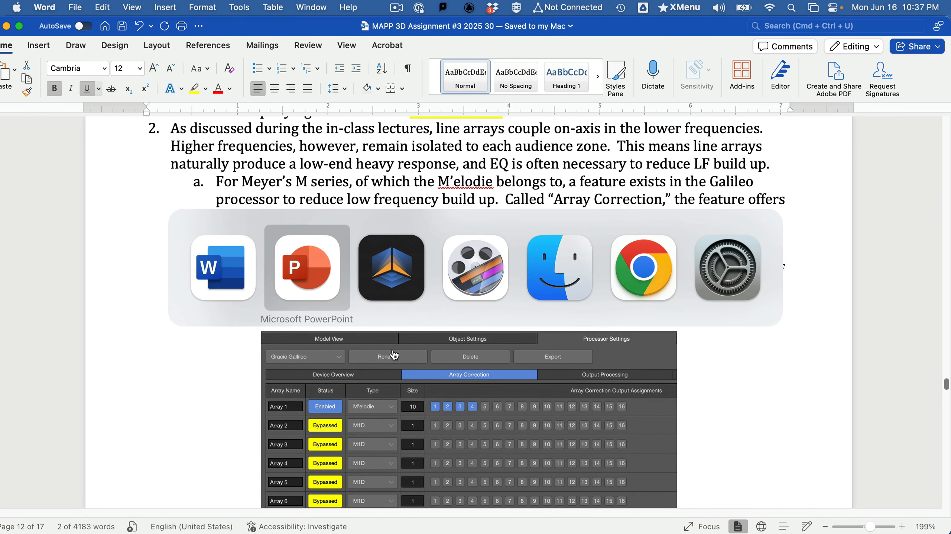
pyautogui.click(394, 287)
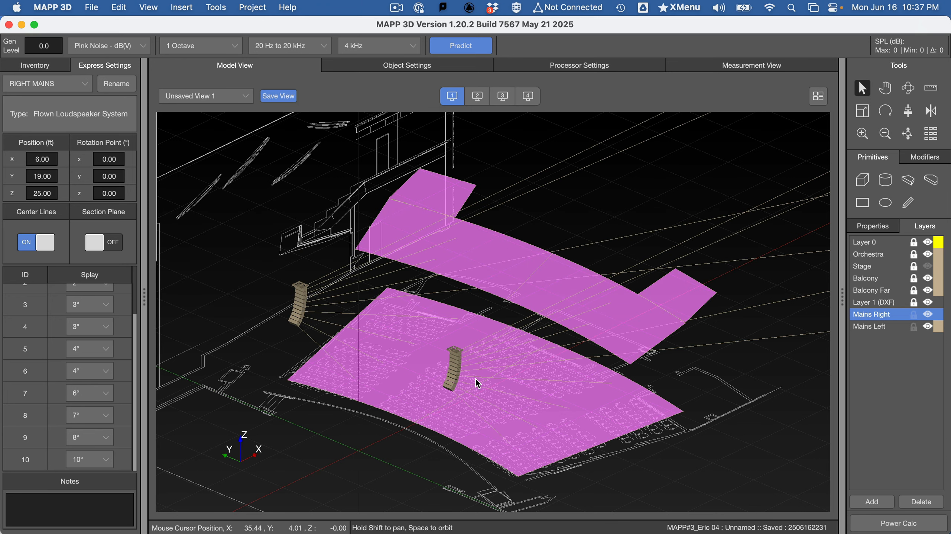
pyautogui.click(548, 67)
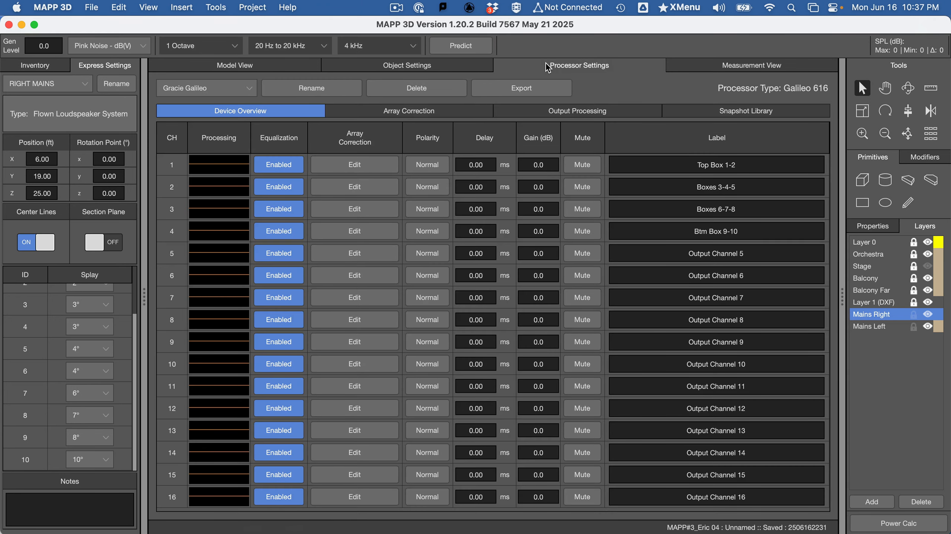
pyautogui.click(429, 116)
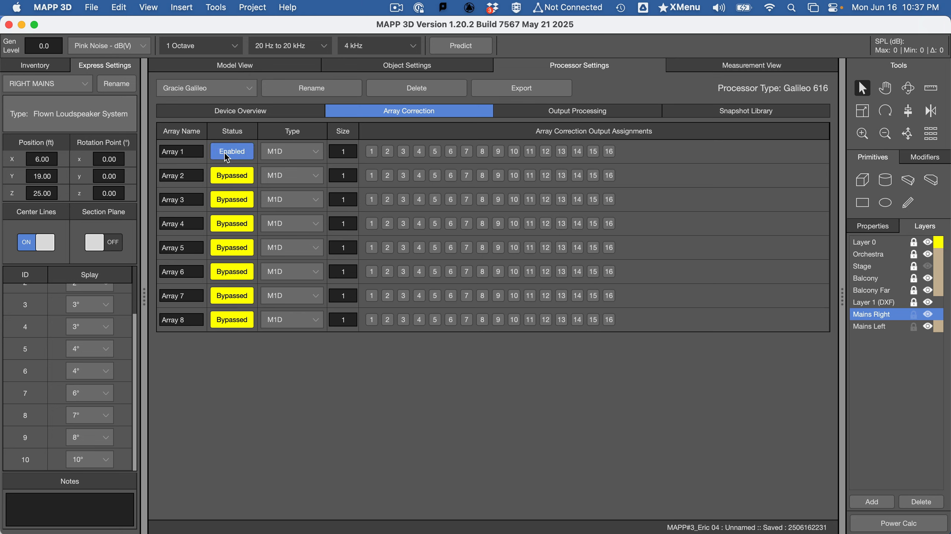
# Step: Set Array 1's correction type to M'elodie with size 10 and assign it to outputs 1 through 4
pyautogui.click(285, 153)
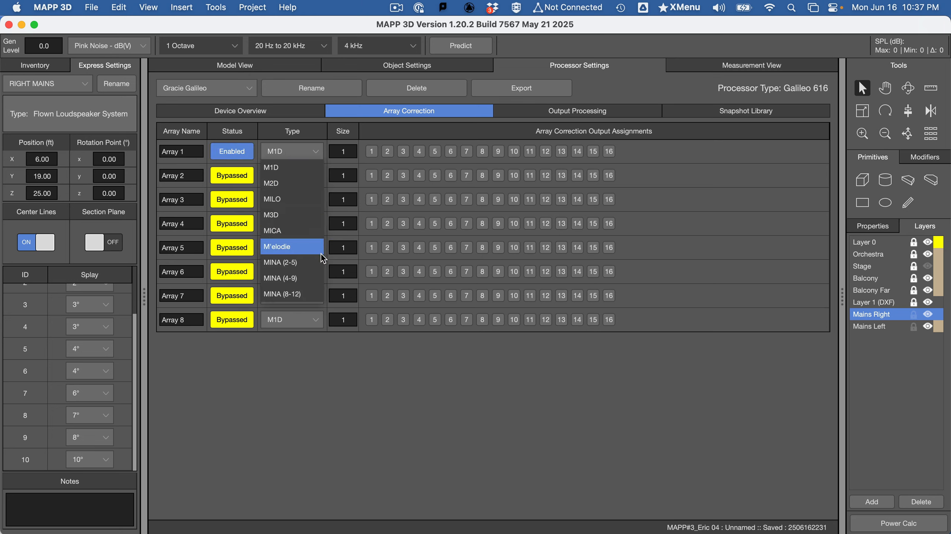
pyautogui.click(313, 247)
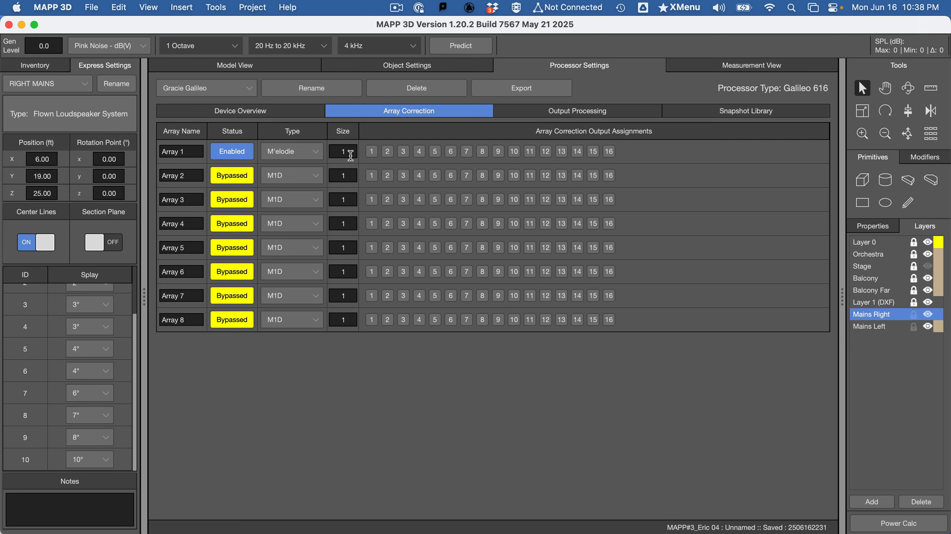
pyautogui.moveTo(350, 156); pyautogui.dragTo(329, 151)
pyautogui.write('10')
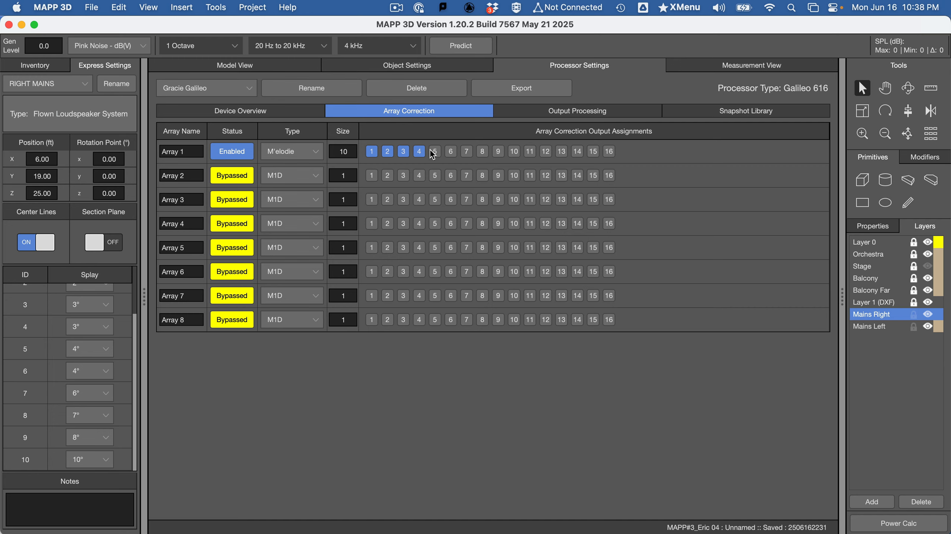
pyautogui.click(435, 155)
pyautogui.click(436, 150)
# Step: Check the device overview, toggle Array 1's correction status, and recheck the channels' processing curves in the overview
pyautogui.click(275, 117)
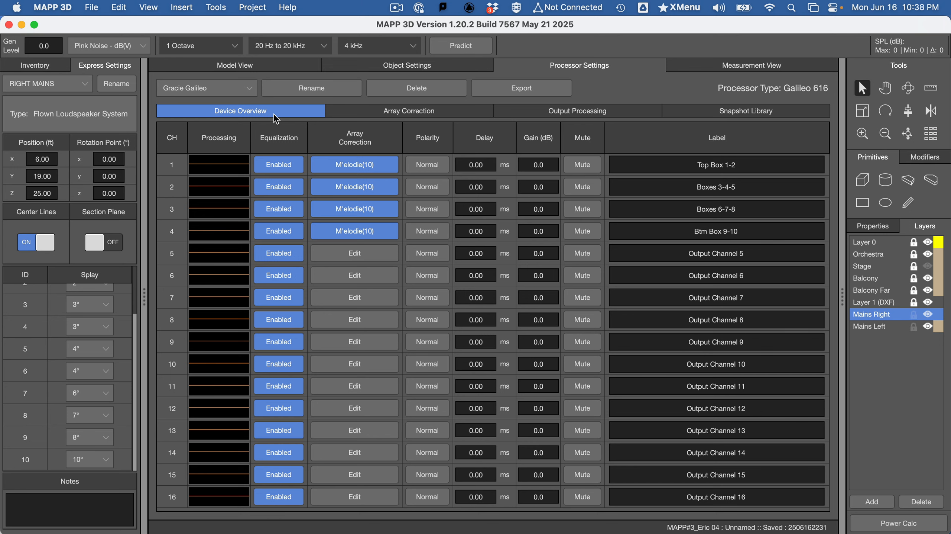
pyautogui.click(394, 113)
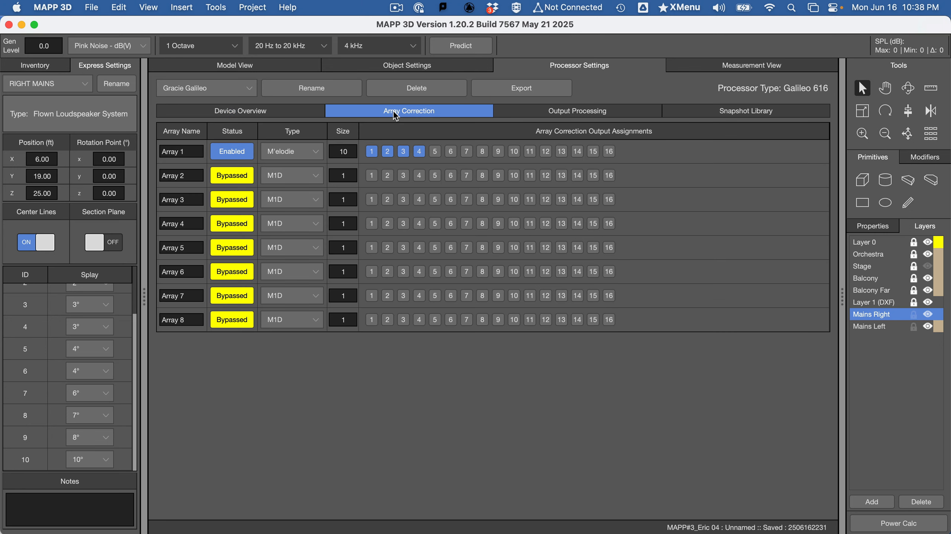
pyautogui.click(235, 152)
pyautogui.click(229, 114)
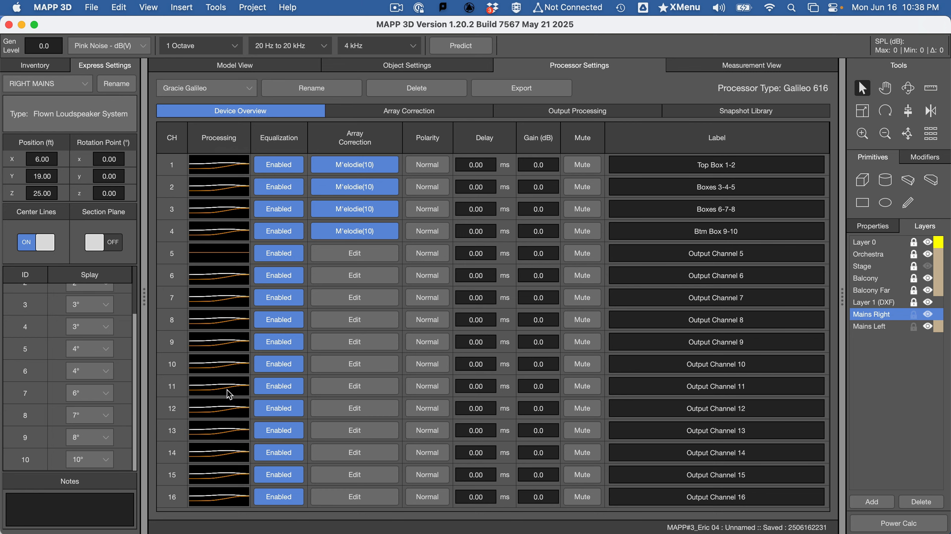
# Step: Page through the output processing of the unused channels from 6 up, and inspect channel 1's array correction curve
pyautogui.click(227, 280)
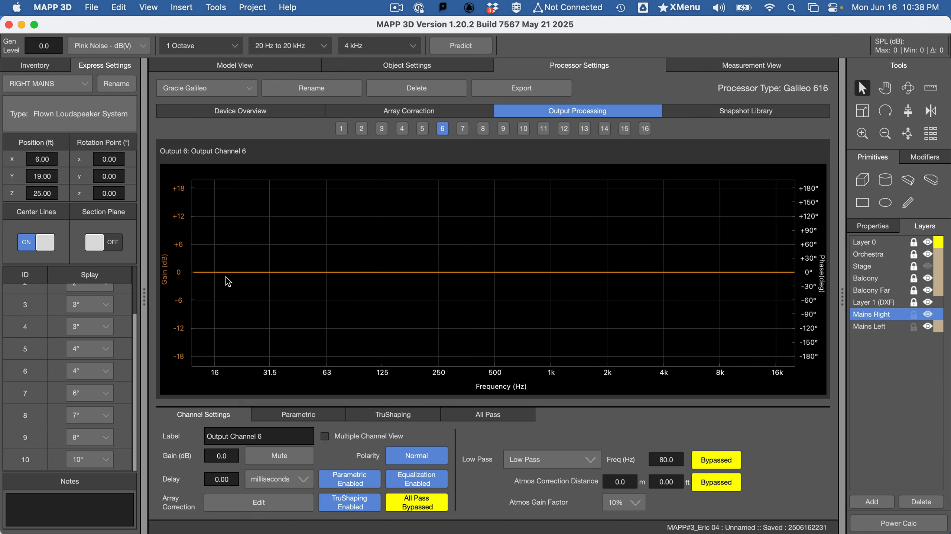
pyautogui.click(463, 128)
pyautogui.click(484, 129)
pyautogui.click(504, 128)
pyautogui.click(523, 129)
pyautogui.click(544, 129)
pyautogui.click(564, 129)
pyautogui.click(585, 128)
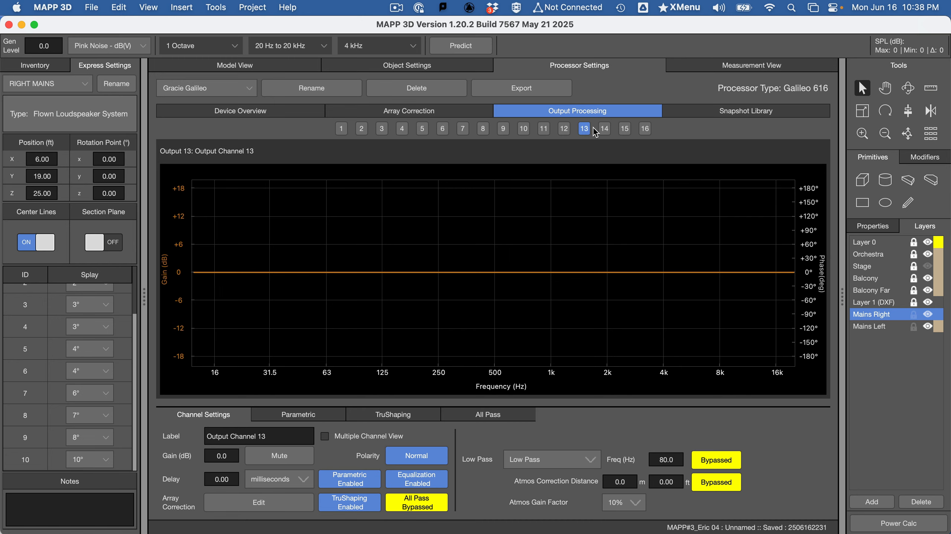
pyautogui.click(605, 129)
pyautogui.click(625, 128)
pyautogui.click(229, 112)
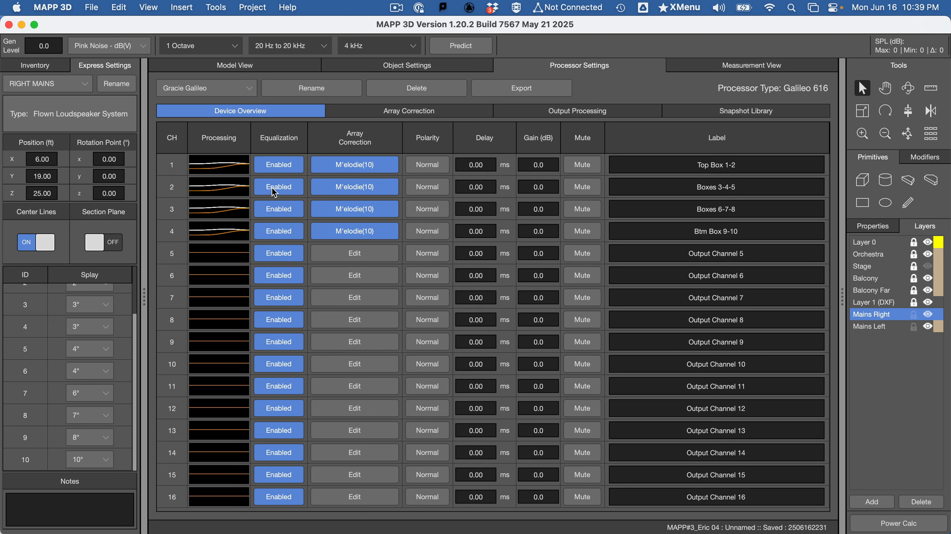
pyautogui.click(219, 166)
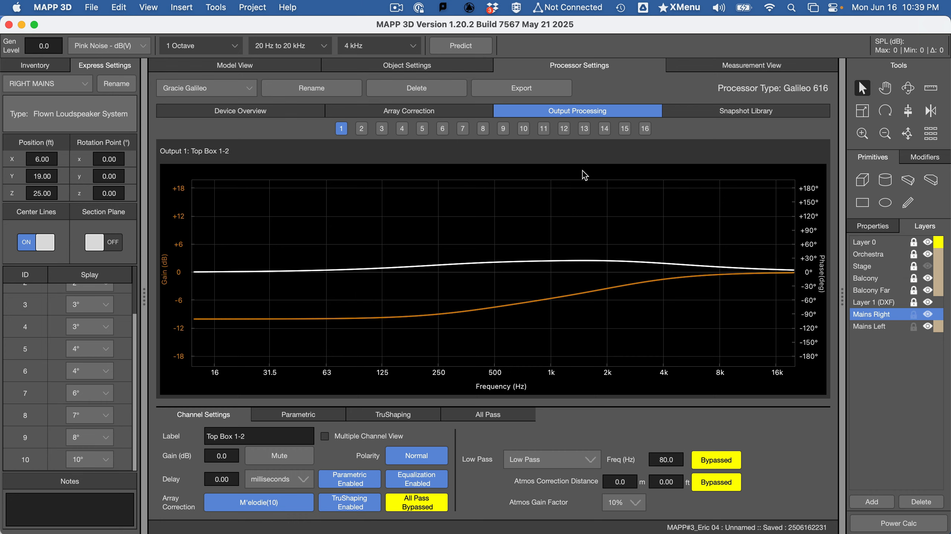
# Step: Switch to the Word assignment and read on from the Array Correction figure to the "Optimize the Arrays – EQ Shading" section
pyautogui.press('super+Tab')
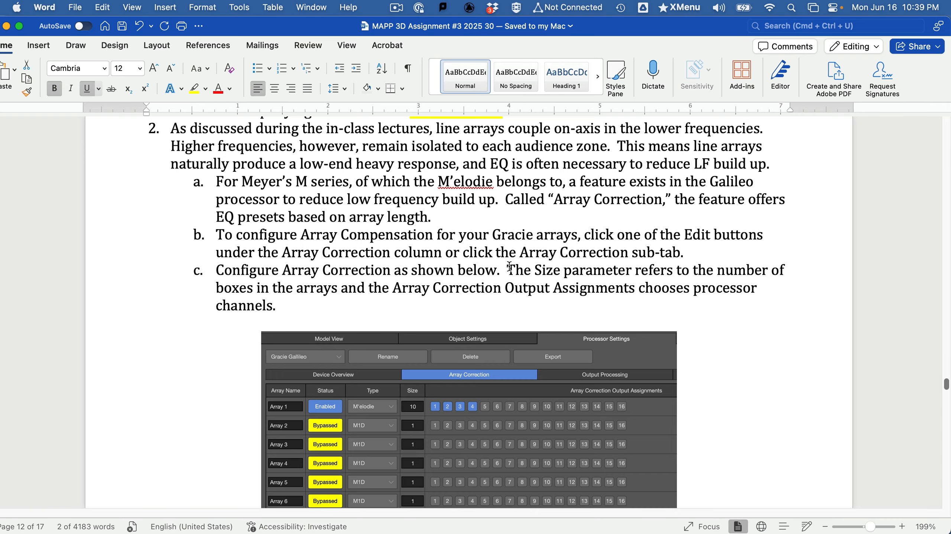
pyautogui.scroll(-3, 499, 356)
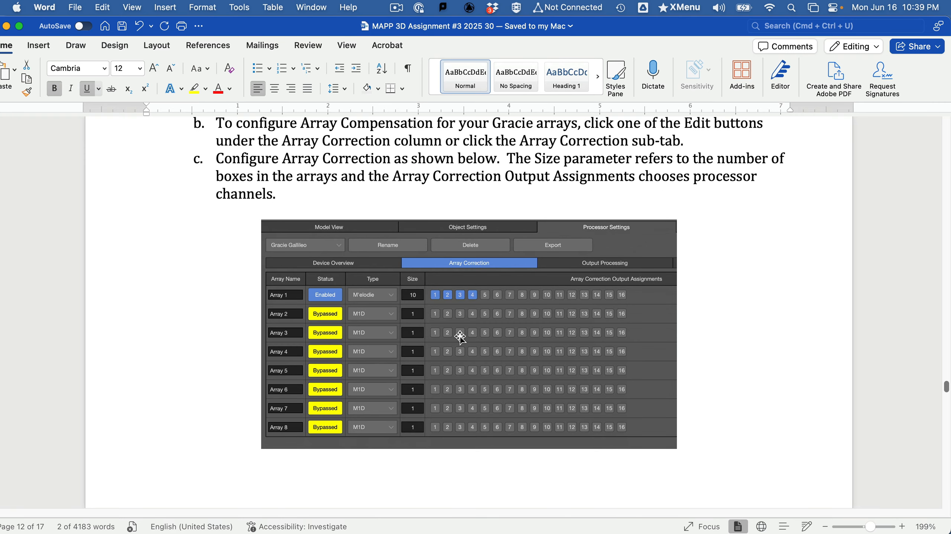
pyautogui.scroll(-4, 460, 336)
pyautogui.scroll(-6, 458, 358)
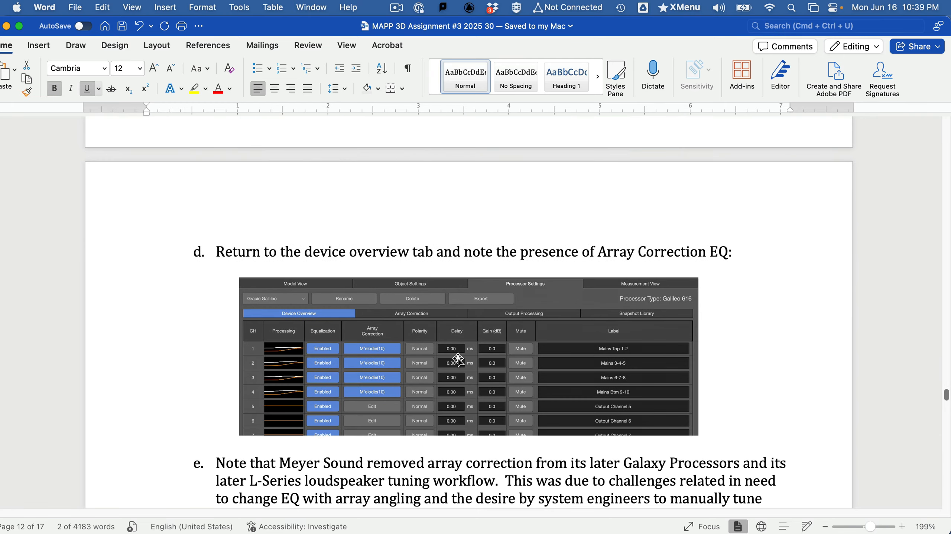
pyautogui.scroll(-2, 410, 368)
pyautogui.scroll(-10, 409, 367)
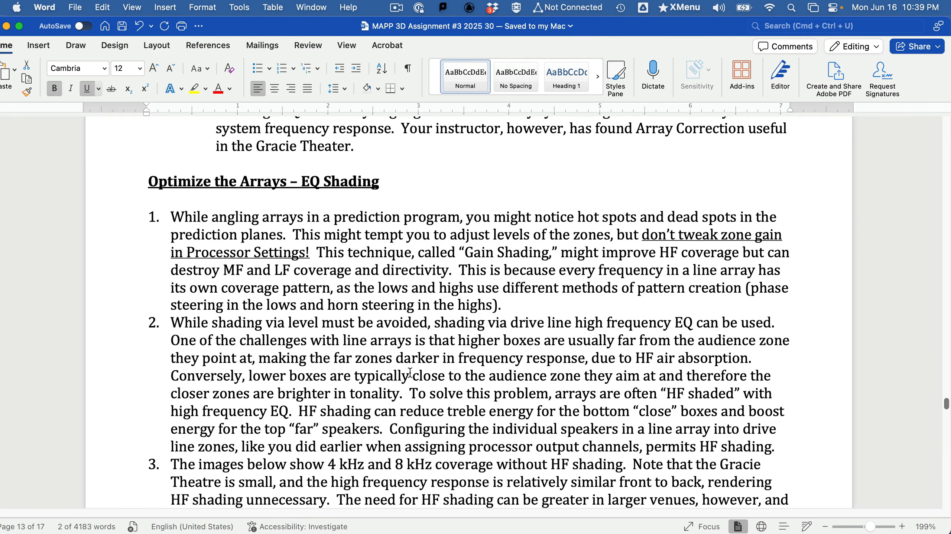
# Step: Switch to MAPP 3D, run a coverage prediction at 8 kHz in the model view, and display view 2
pyautogui.press('super+Tab')
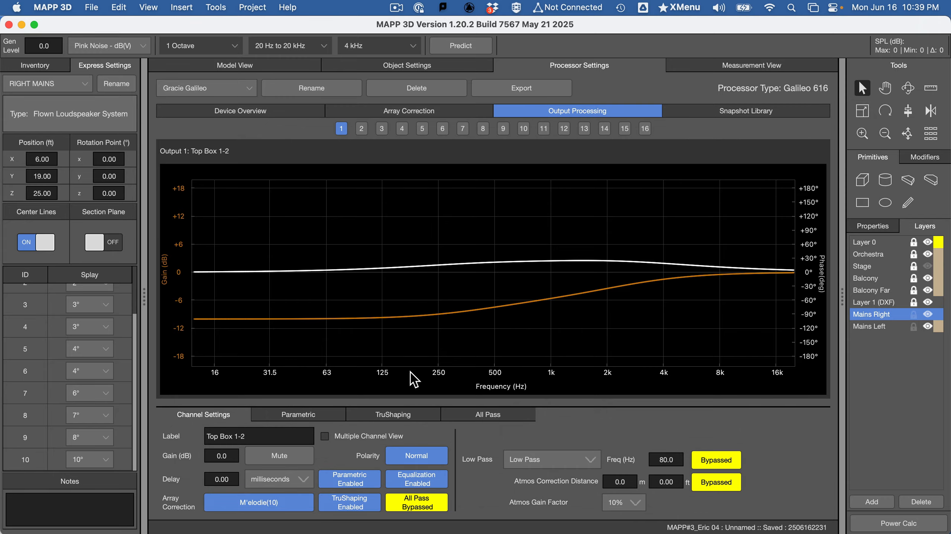
pyautogui.click(287, 71)
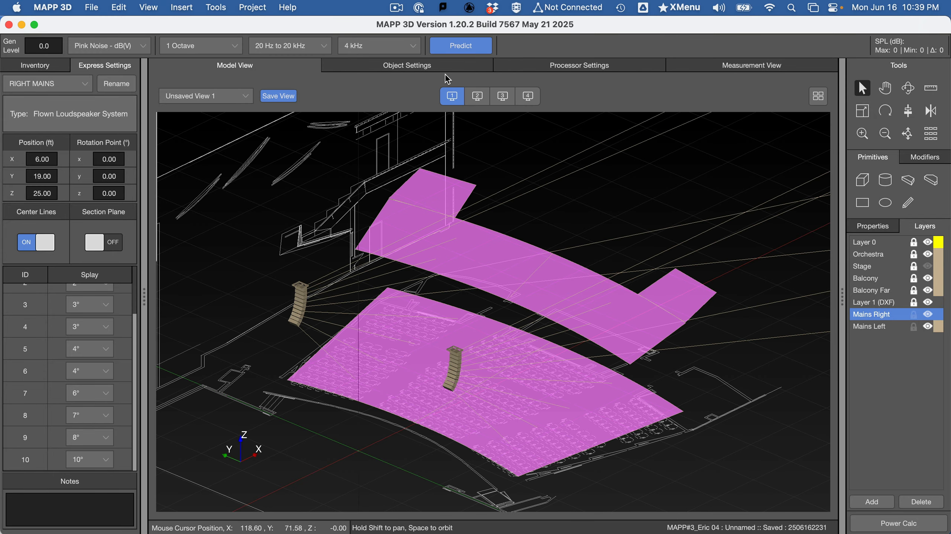
pyautogui.click(384, 46)
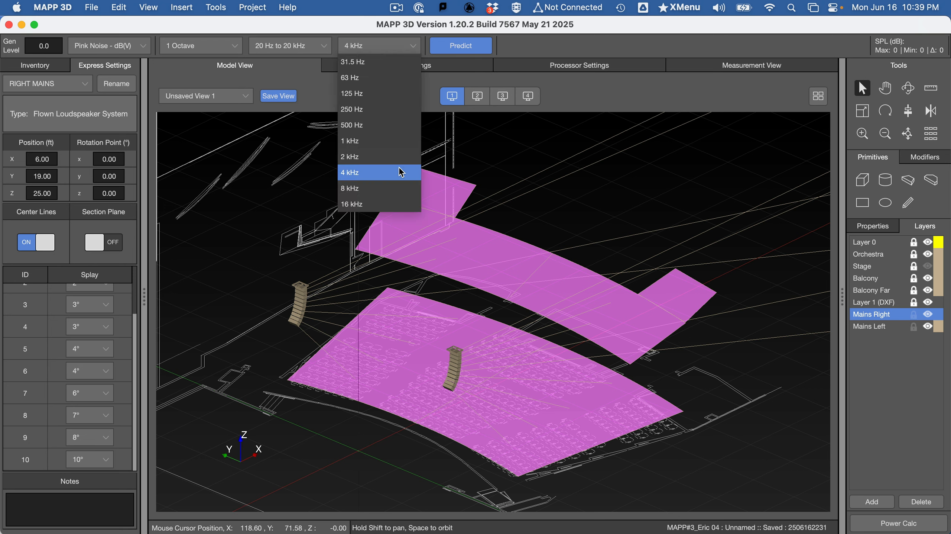
pyautogui.click(400, 191)
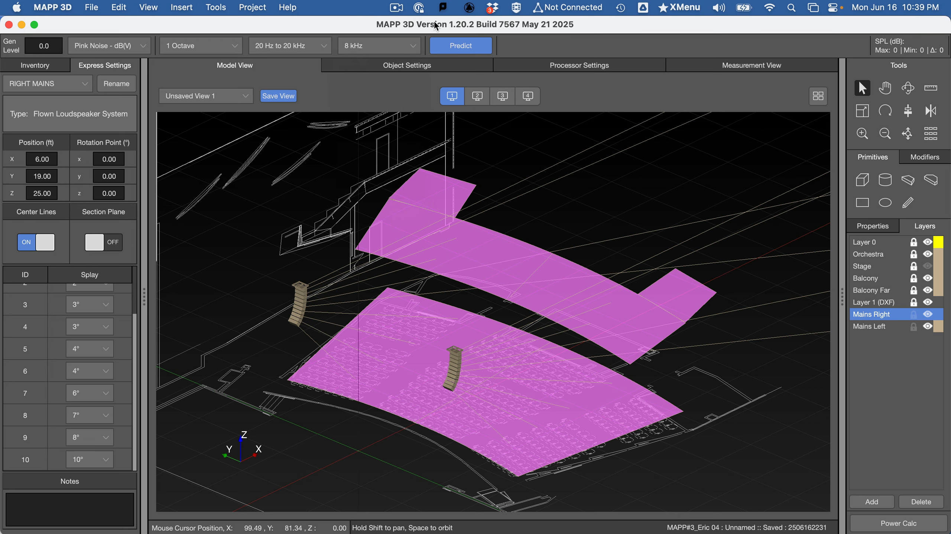
pyautogui.click(461, 47)
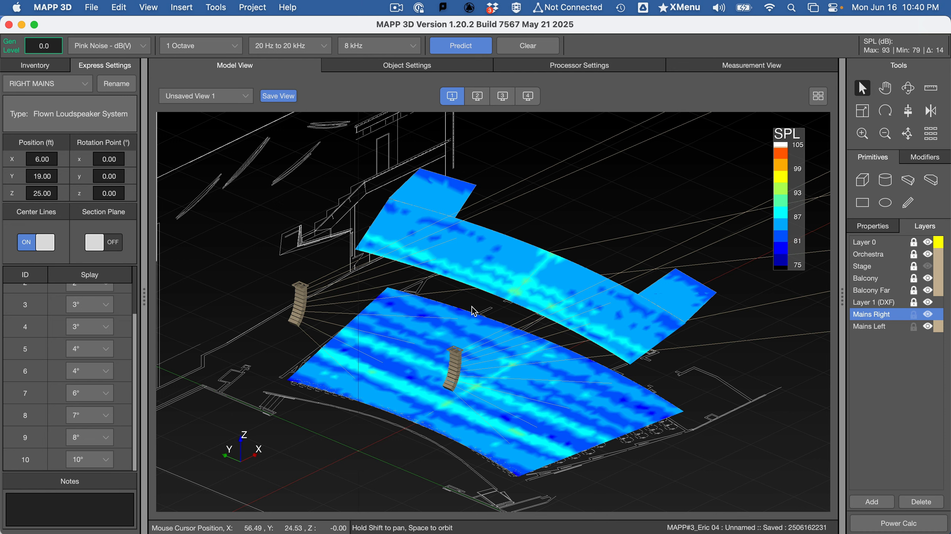
pyautogui.click(470, 98)
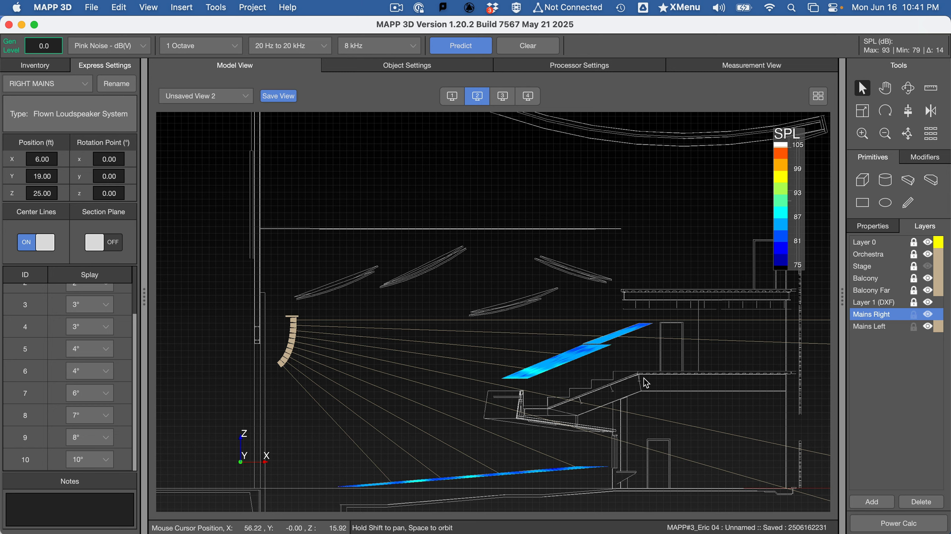
# Step: Compare the prediction with the "Without HF Shading" images in the Word assignment and find the instructions for programming HF shading
pyautogui.press('super+Tab')
pyautogui.scroll(-10, 584, 403)
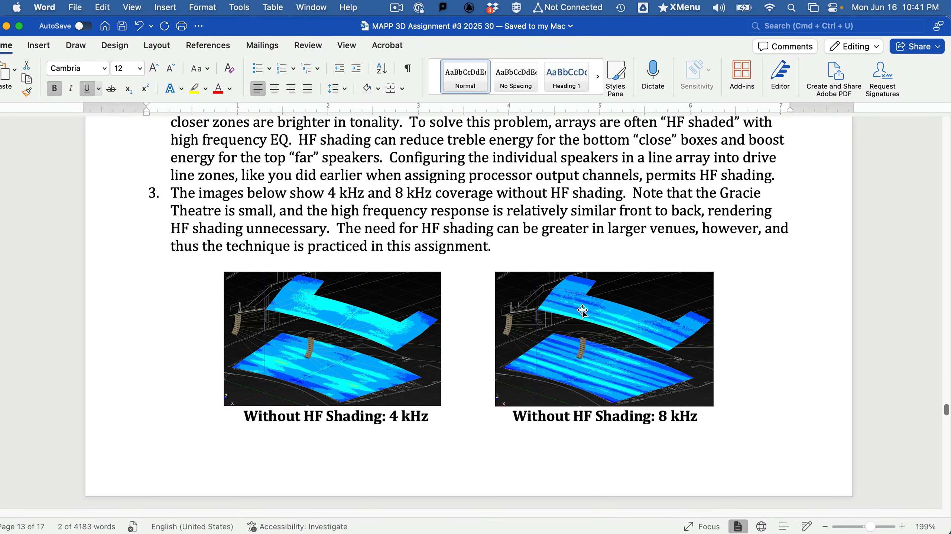
pyautogui.press('super+Tab')
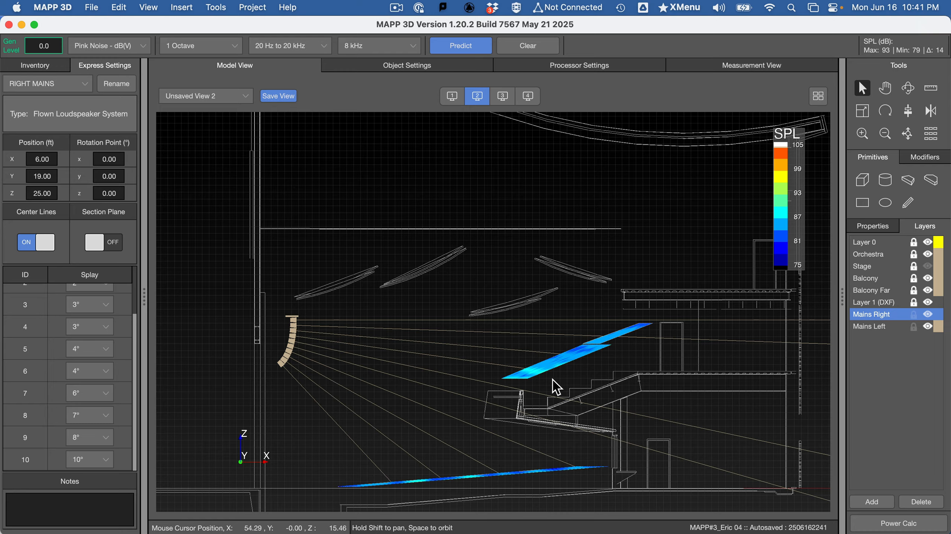
pyautogui.press('super+Tab')
pyautogui.scroll(5, 435, 278)
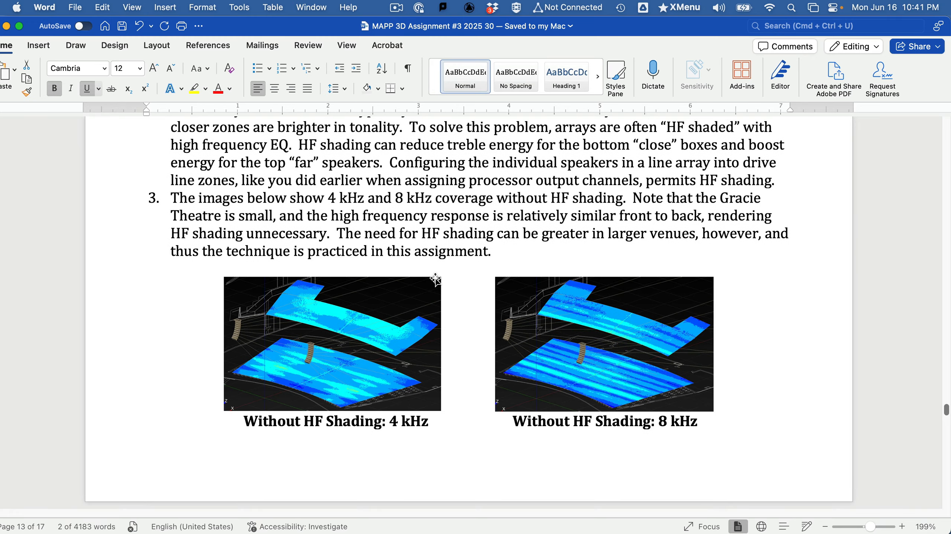
pyautogui.scroll(-5, 435, 278)
pyautogui.scroll(-15, 435, 278)
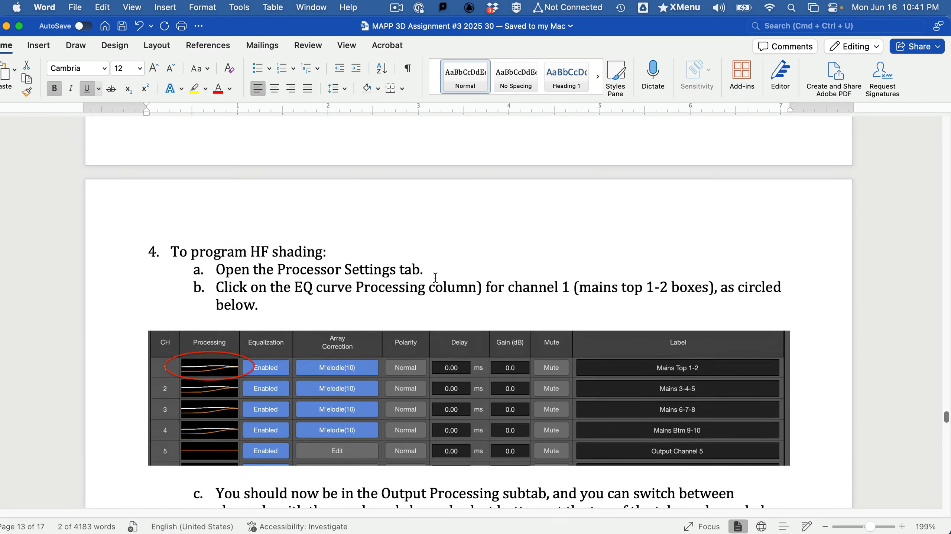
# Step: Read the TruShaping instructions in the Word assignment, switch to MAPP 3D, and open channel 1's output processing from the device overview
pyautogui.scroll(-8, 431, 276)
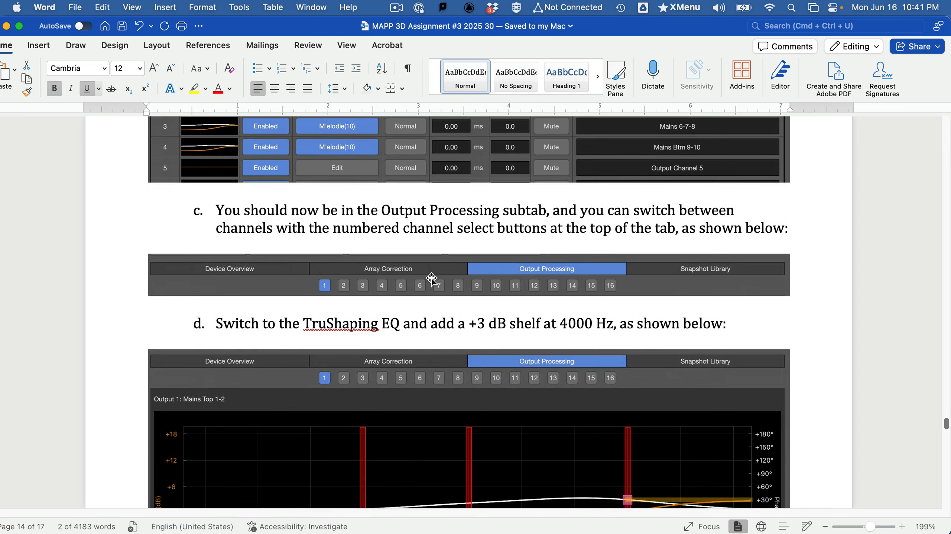
pyautogui.press('super+Tab')
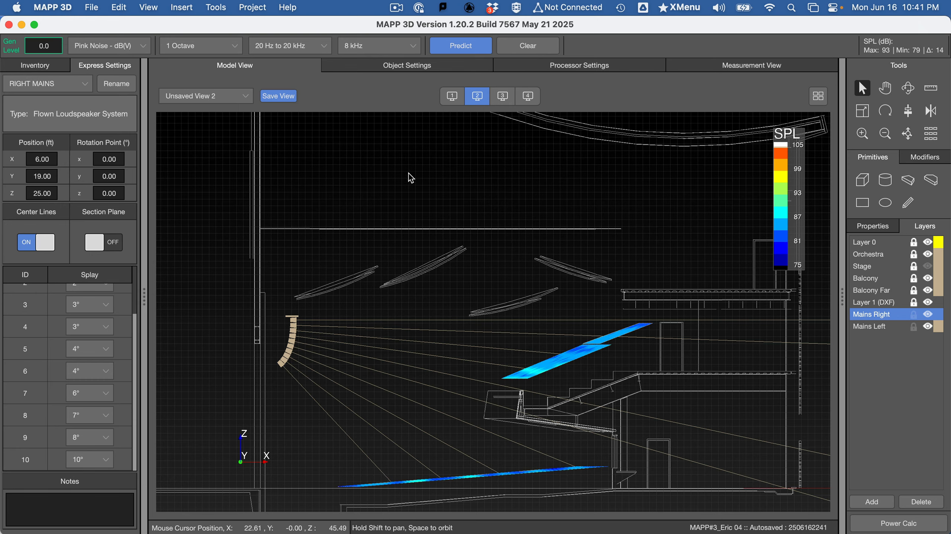
pyautogui.click(583, 67)
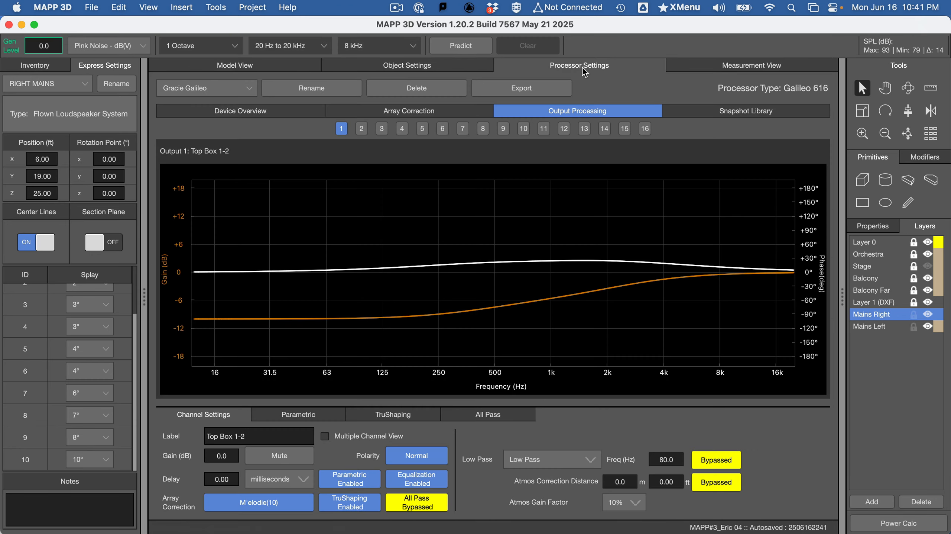
pyautogui.click(275, 111)
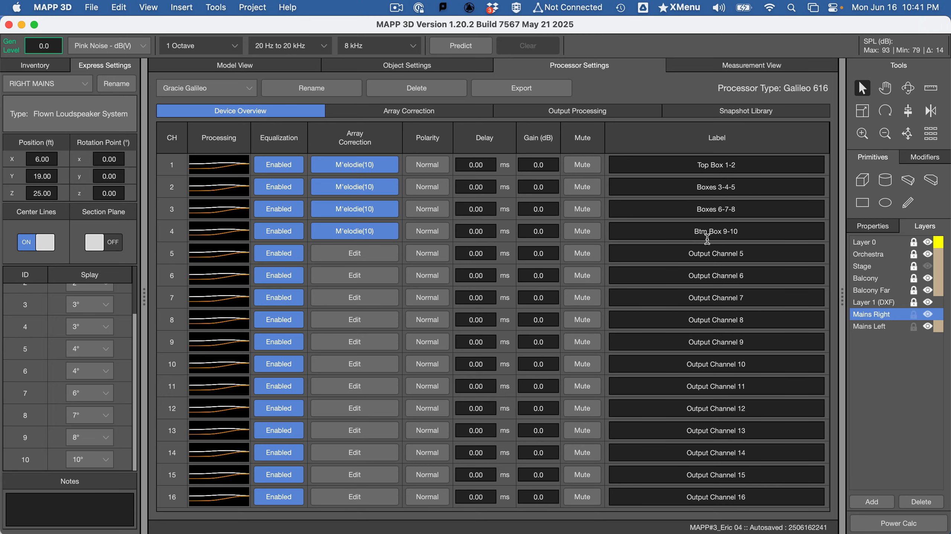
pyautogui.click(235, 173)
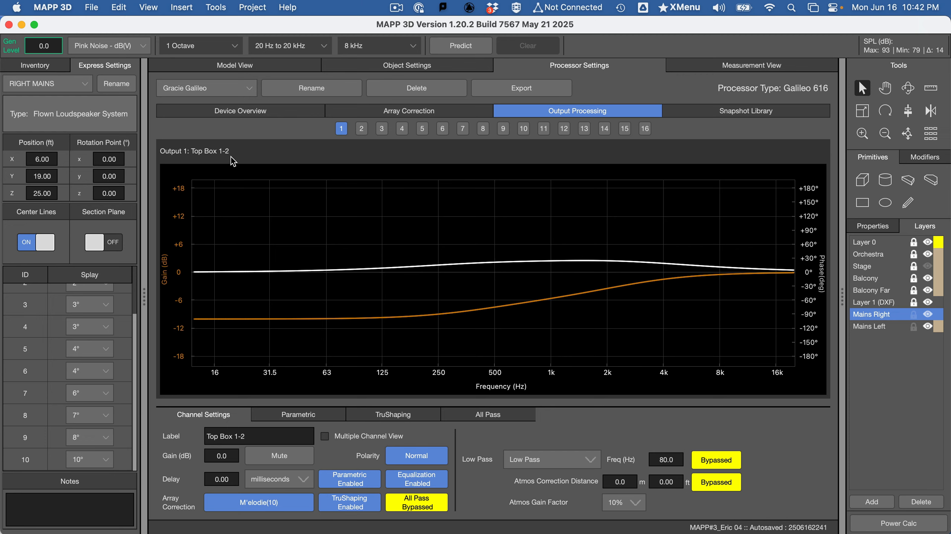
# Step: Add a +3 dB TruShaping shelf at 4000 Hz to channel 1, Top Box 1-2
pyautogui.click(397, 413)
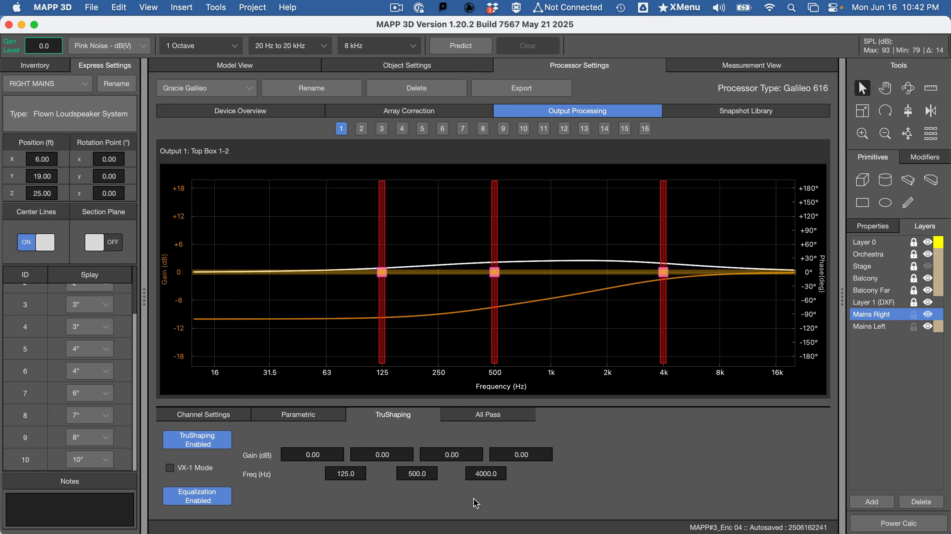
pyautogui.click(512, 456)
pyautogui.write('3')
pyautogui.press('Return')
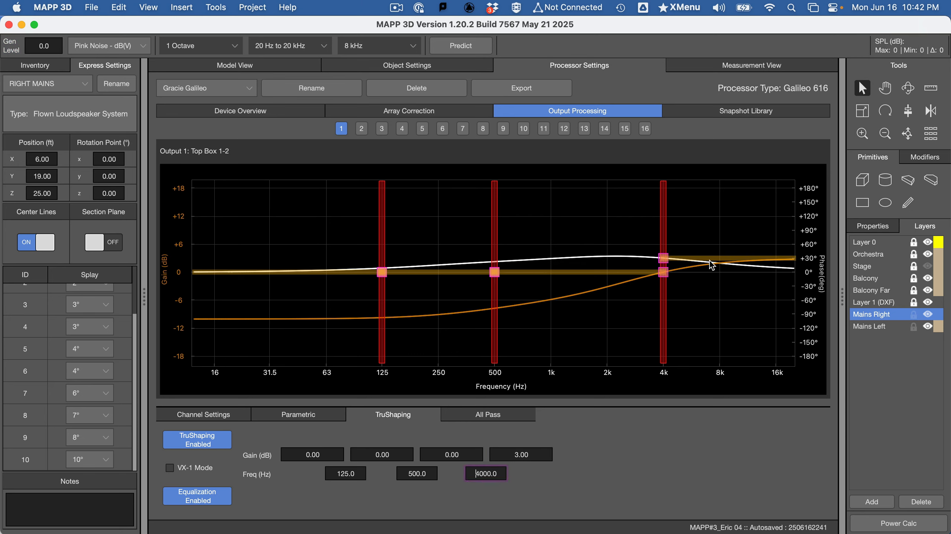
# Step: Try raising channel 1's high shelf on the EQ curve to 4.54 dB, and set its gain back to 3 dB
pyautogui.moveTo(710, 260)
pyautogui.mouseDown()
pyautogui.moveTo(718, 282)
pyautogui.moveTo(721, 251)
pyautogui.mouseUp()
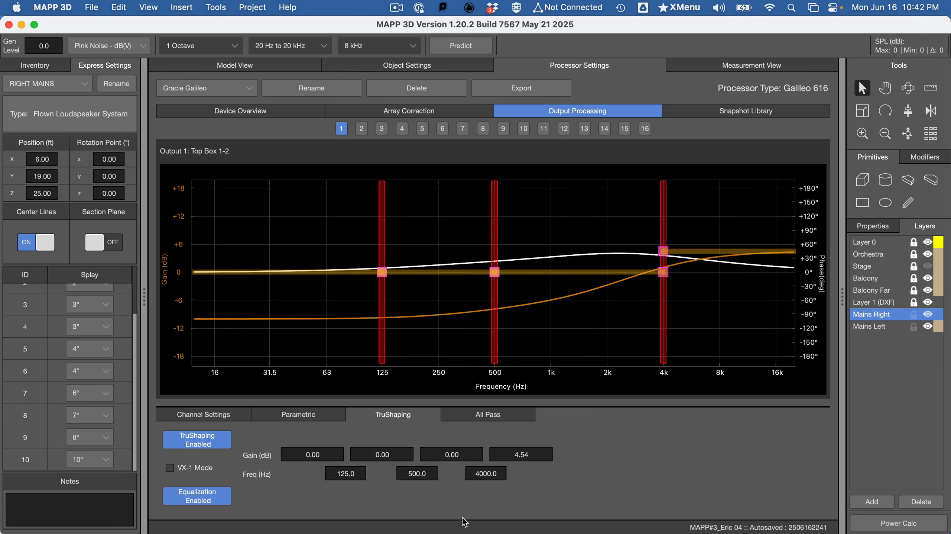
pyautogui.click(535, 450)
pyautogui.write('3')
pyautogui.press('Return')
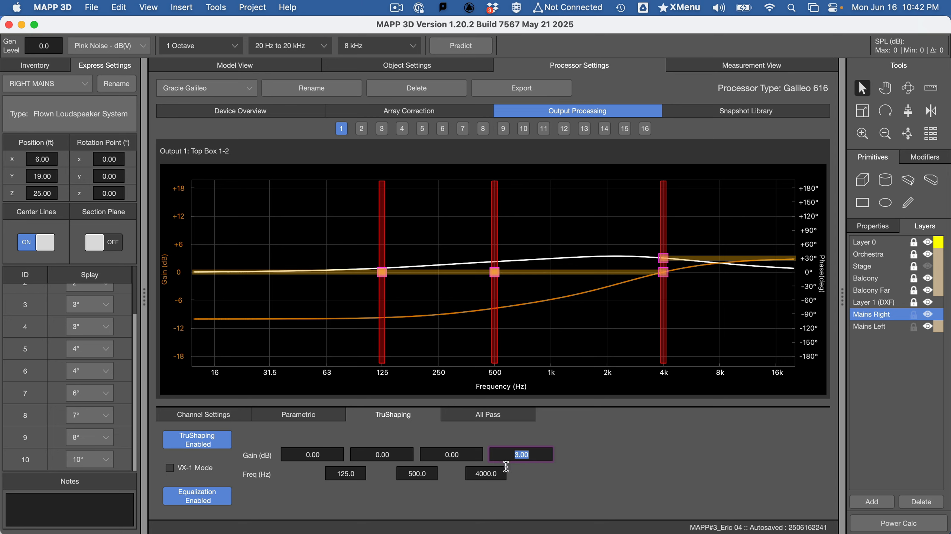
# Step: Add a -3 dB TruShaping shelf at 4000 Hz to channel 4, Btm Box 9-10
pyautogui.click(365, 131)
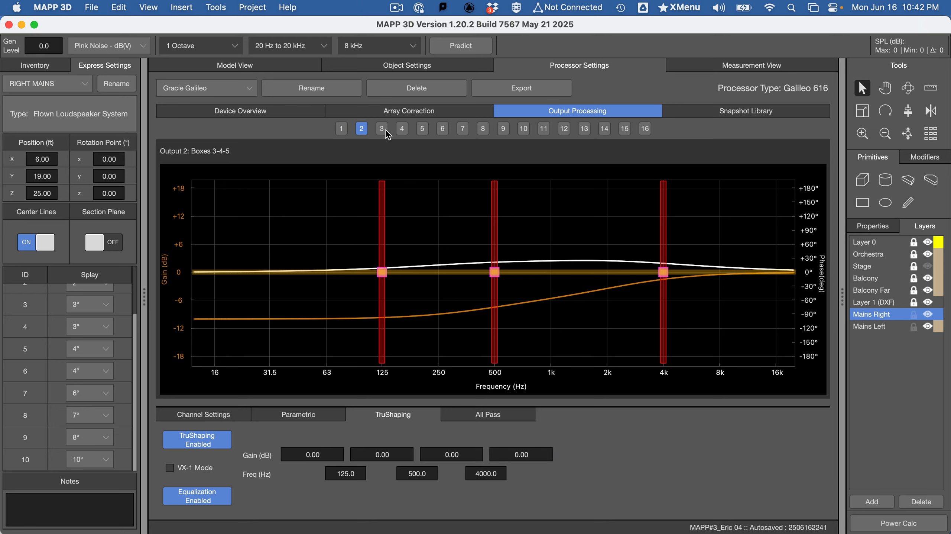
pyautogui.click(385, 129)
pyautogui.click(401, 131)
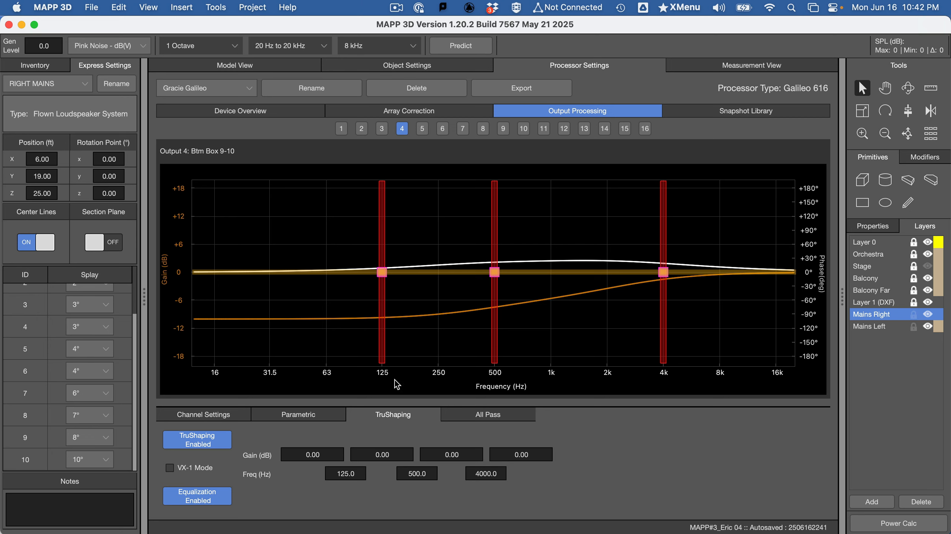
pyautogui.click(469, 471)
pyautogui.click(520, 454)
pyautogui.write('-3')
pyautogui.press('Return')
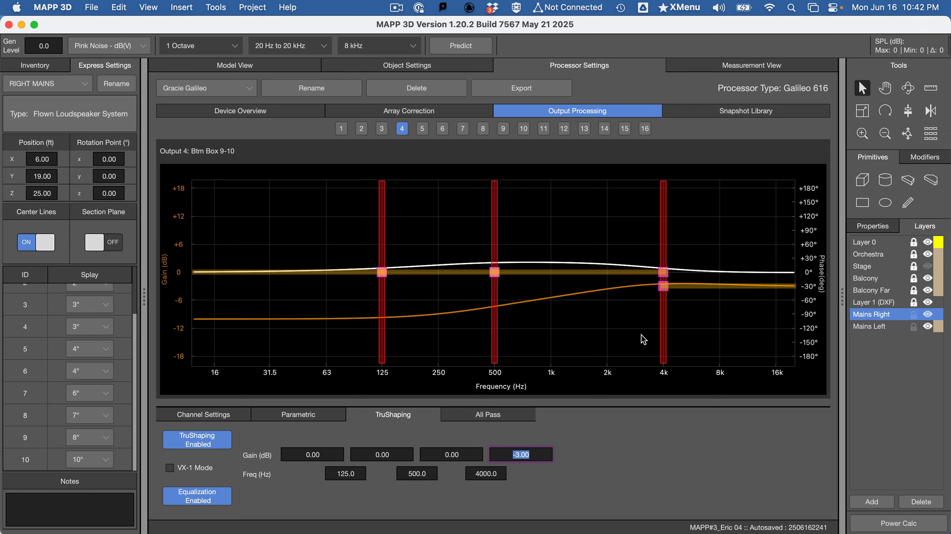
# Step: Review the device overview and check the TruShaping curves of channels 4 and 1, glancing at the Word assignment
pyautogui.click(263, 111)
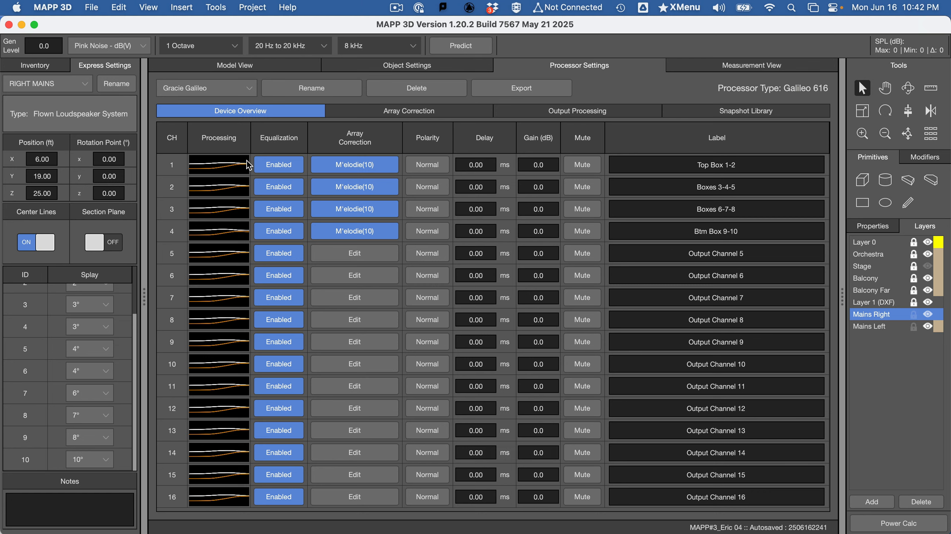
pyautogui.click(241, 240)
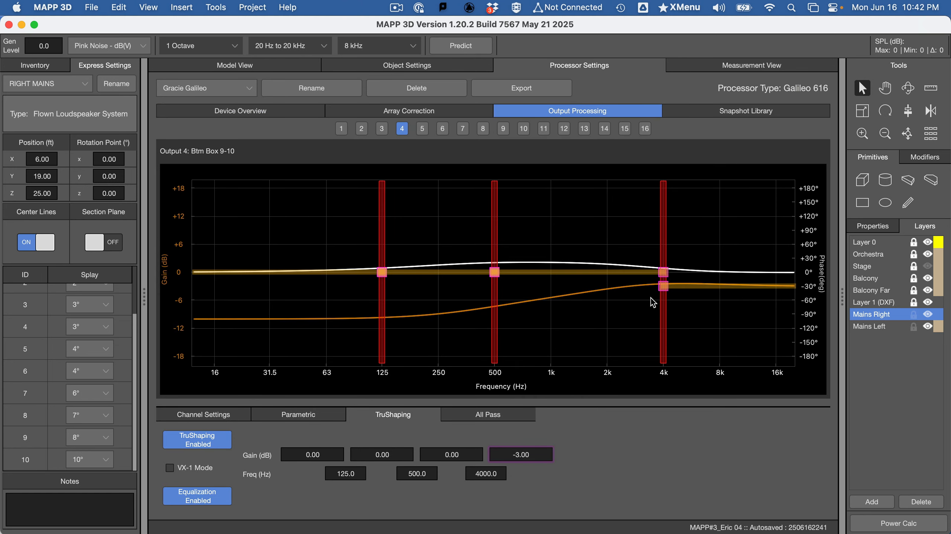
pyautogui.click(341, 129)
pyautogui.press('super+Tab')
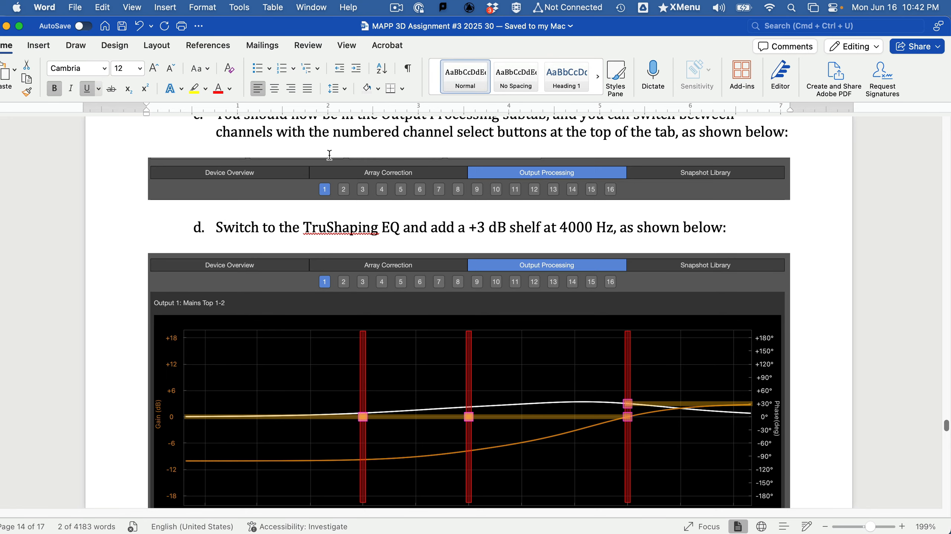
pyautogui.press('super+Tab')
pyautogui.press('super+Tab')
pyautogui.press('super+Tab')
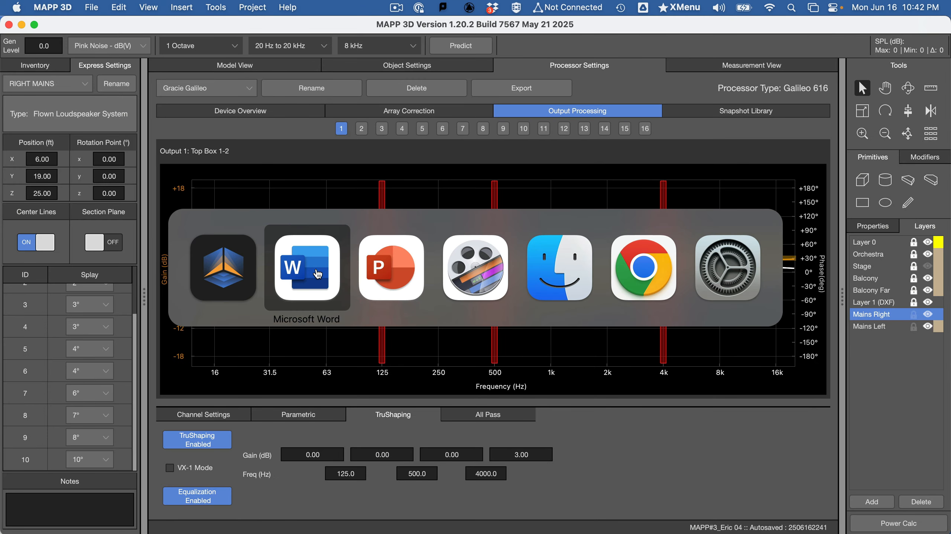
pyautogui.click(243, 279)
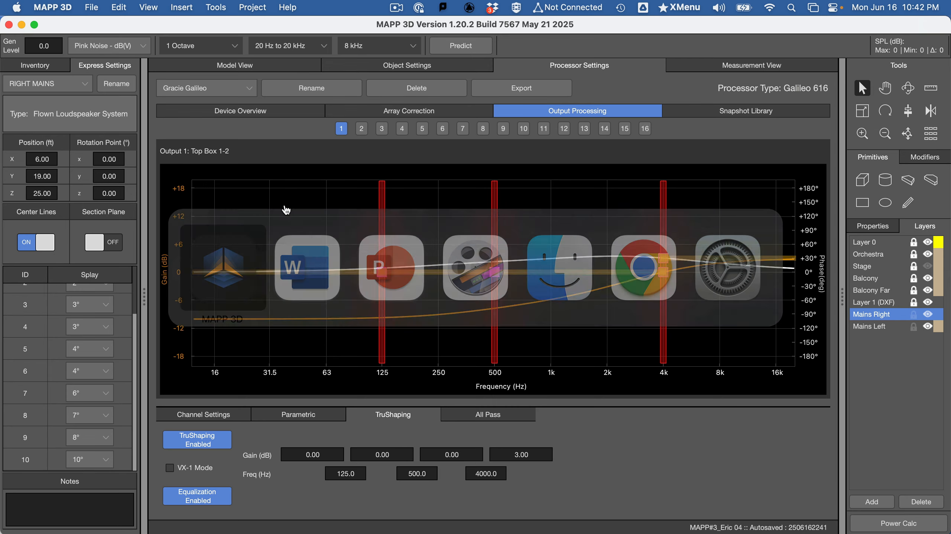
# Step: Return to the model view, display the isometric view 1, and run a coverage prediction at 8 kHz
pyautogui.click(250, 68)
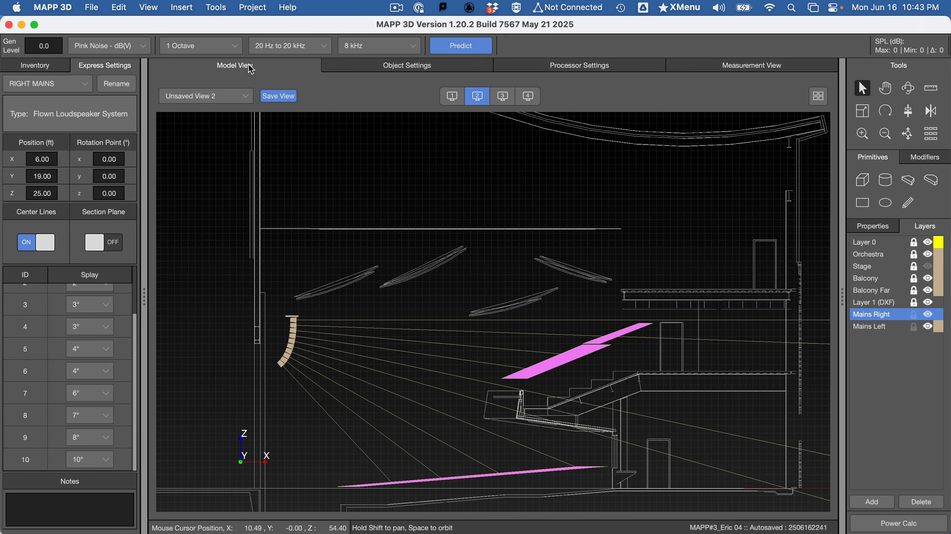
pyautogui.click(452, 96)
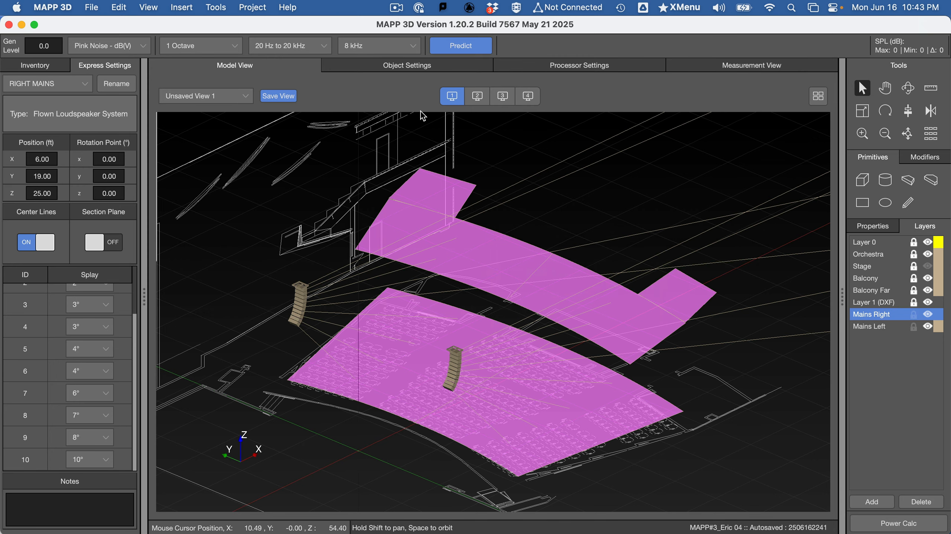
pyautogui.press('super+Tab')
pyautogui.press('super+Tab')
pyautogui.click(454, 47)
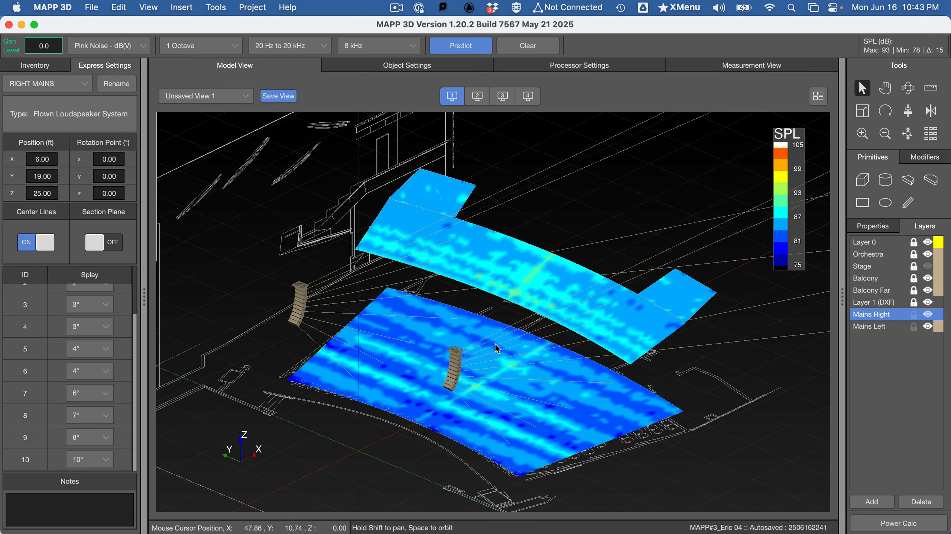
# Step: Switch to the Word assignment, review the channel 1 and 4 shelf instructions, and compare the images with and without HF shading
pyautogui.press('super+Tab')
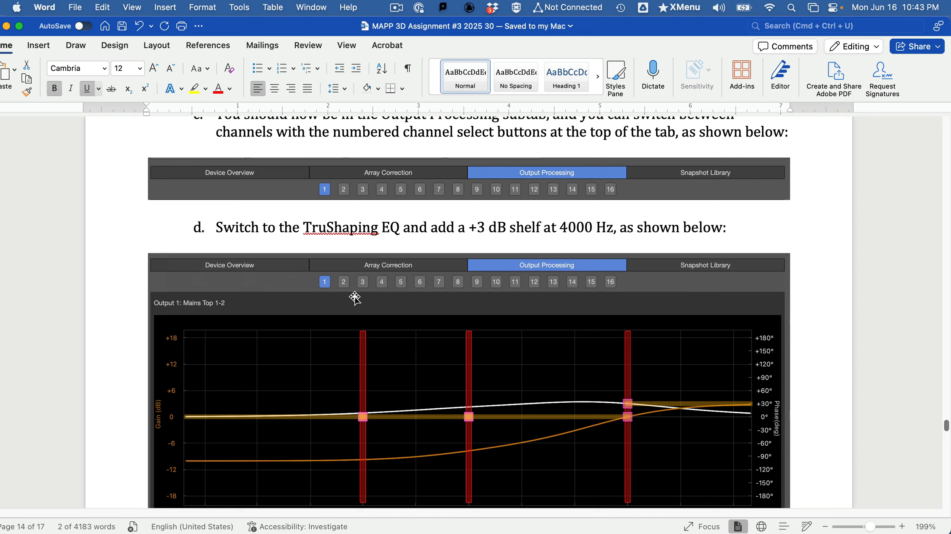
pyautogui.scroll(-2, 355, 313)
pyautogui.scroll(-5, 527, 297)
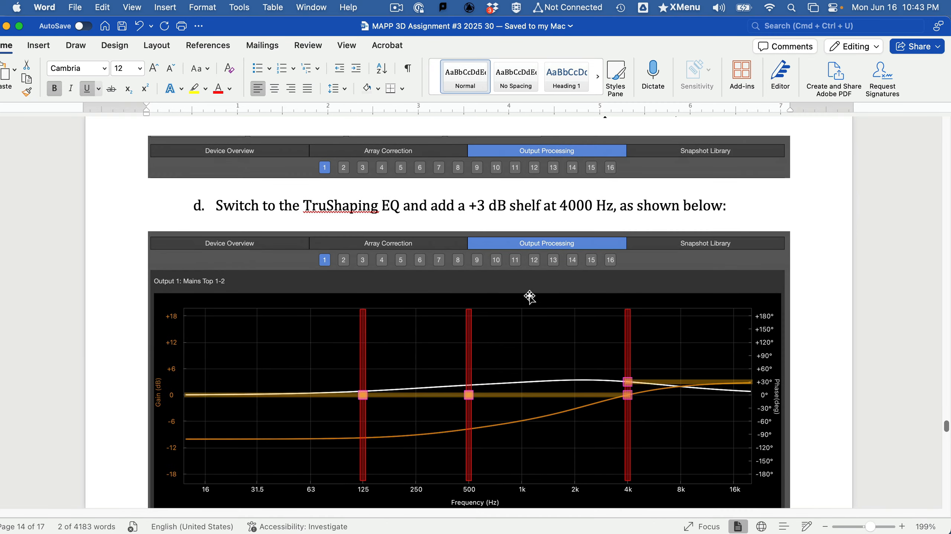
pyautogui.scroll(-2, 528, 297)
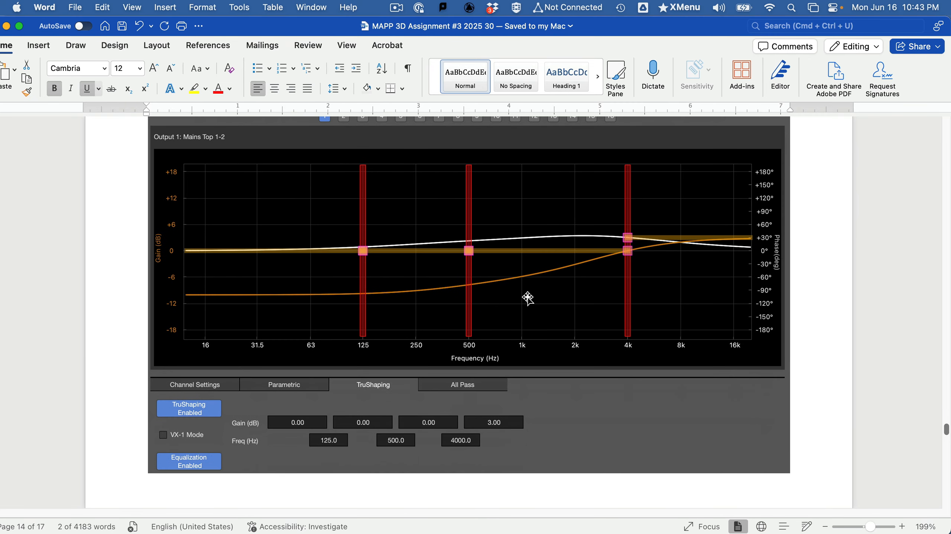
pyautogui.scroll(-1, 528, 297)
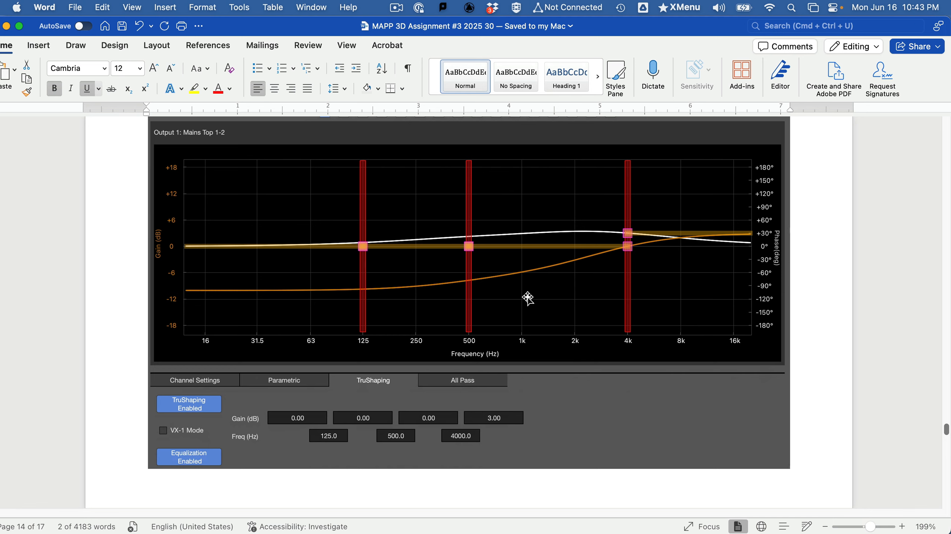
pyautogui.scroll(-2, 527, 297)
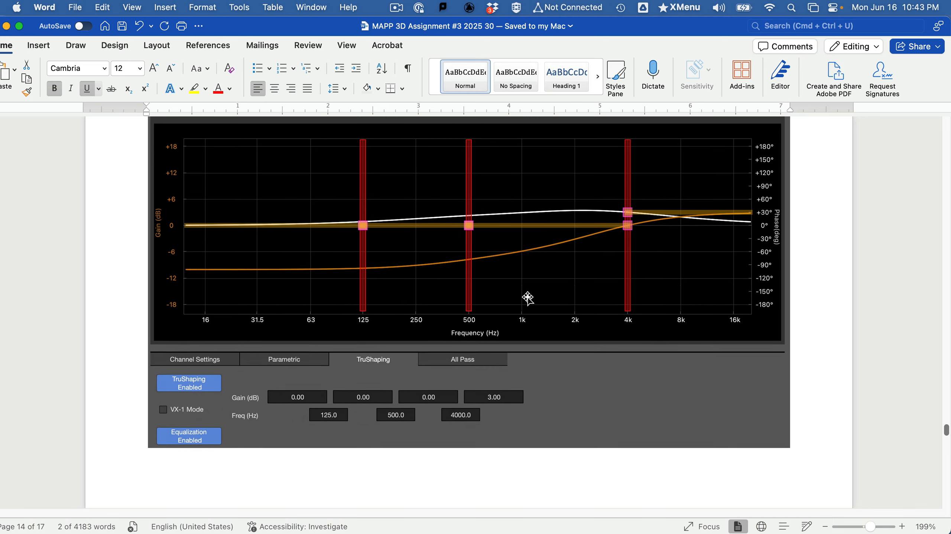
pyautogui.scroll(-15, 527, 297)
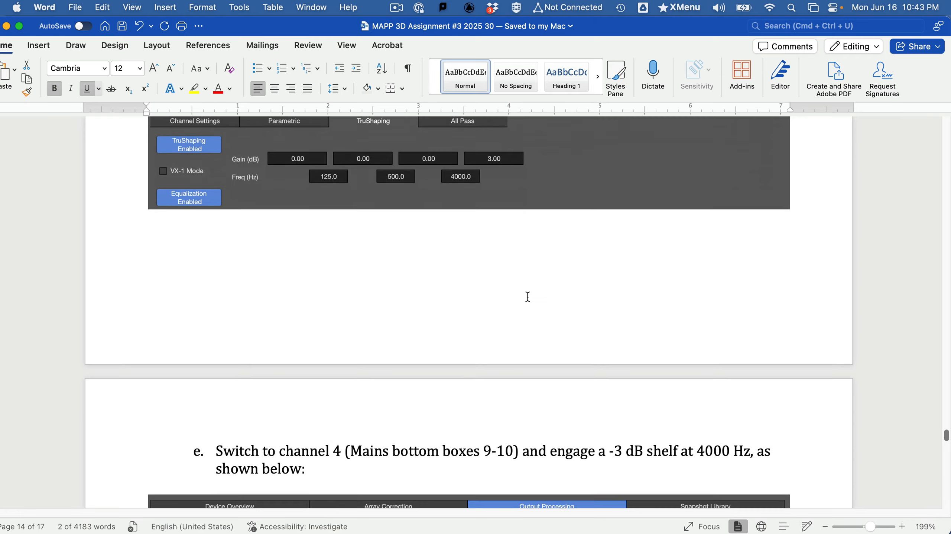
pyautogui.scroll(-4, 528, 297)
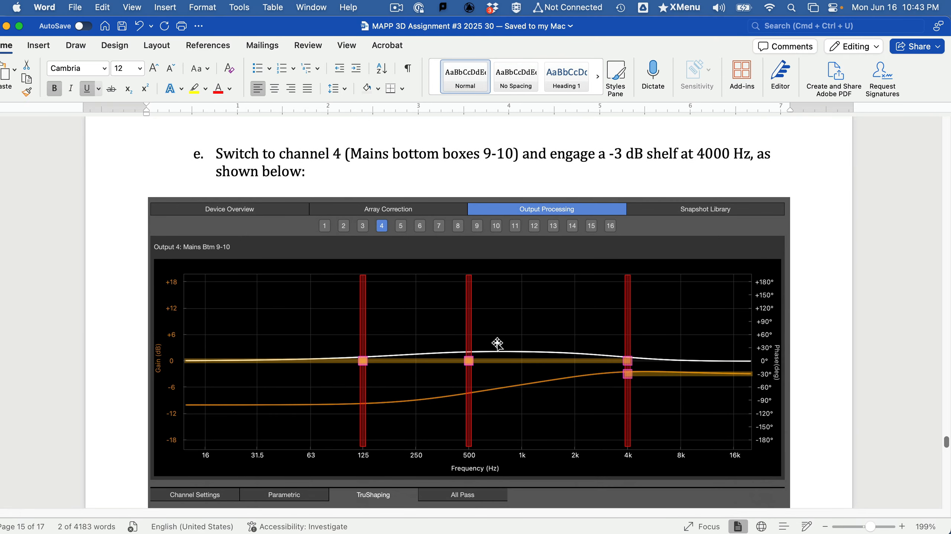
pyautogui.scroll(-14, 533, 401)
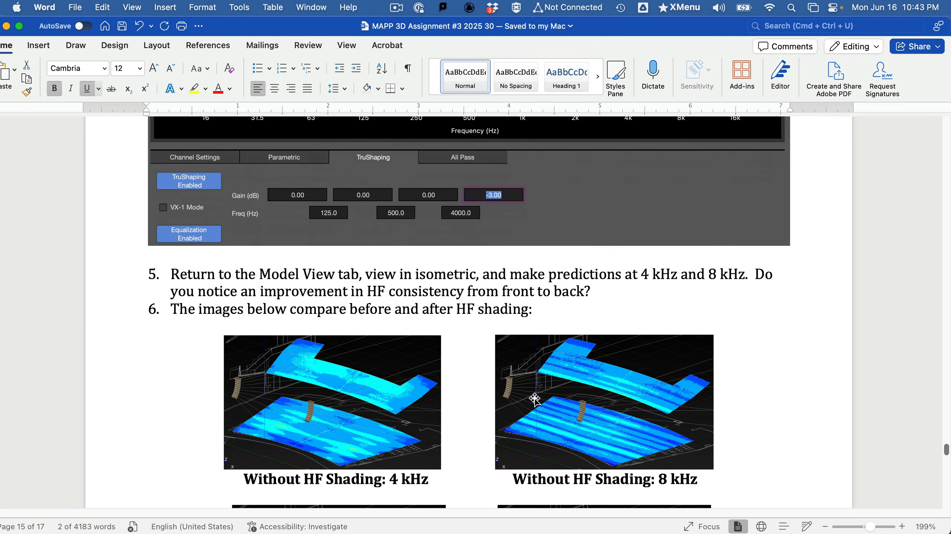
pyautogui.scroll(-8, 535, 399)
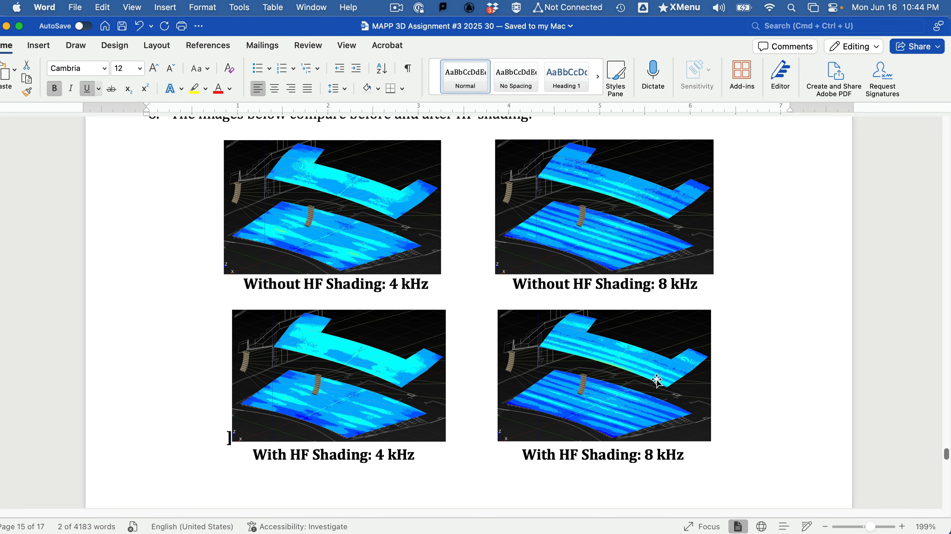
pyautogui.scroll(-3, 658, 396)
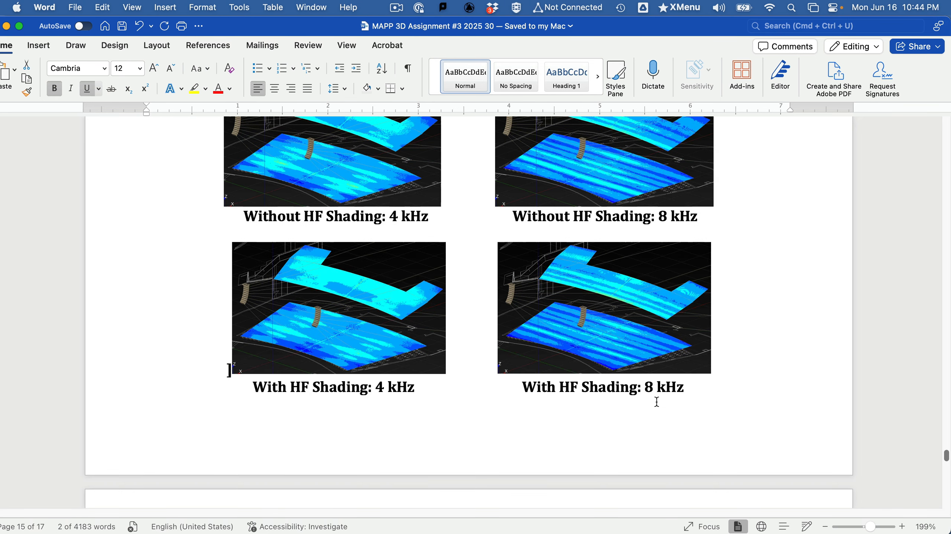
# Step: Read item 7, highlighting the advice on removing the lower boxes' HF attenuation, and examine the "With Top Boxes HF Shading" images up to Submission
pyautogui.scroll(-10, 657, 402)
pyautogui.scroll(-6, 658, 403)
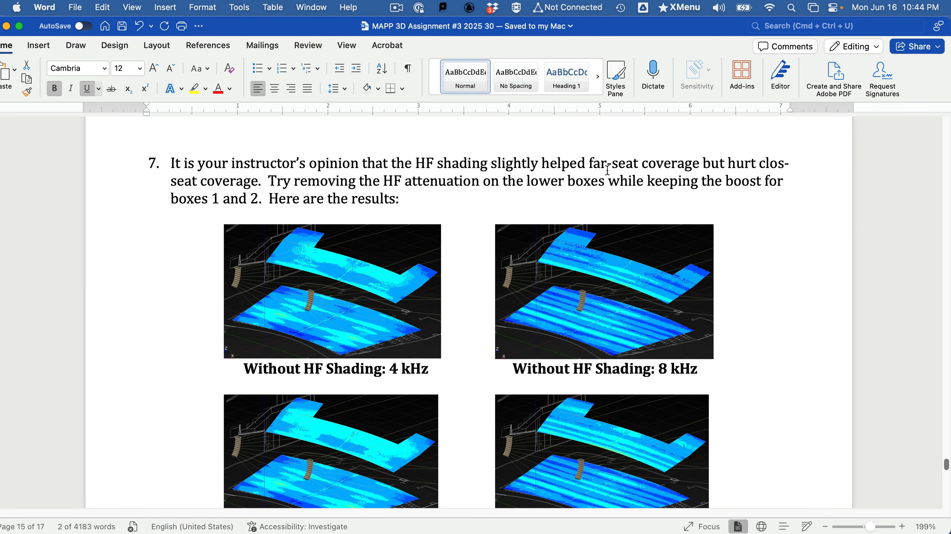
pyautogui.scroll(-1, 357, 262)
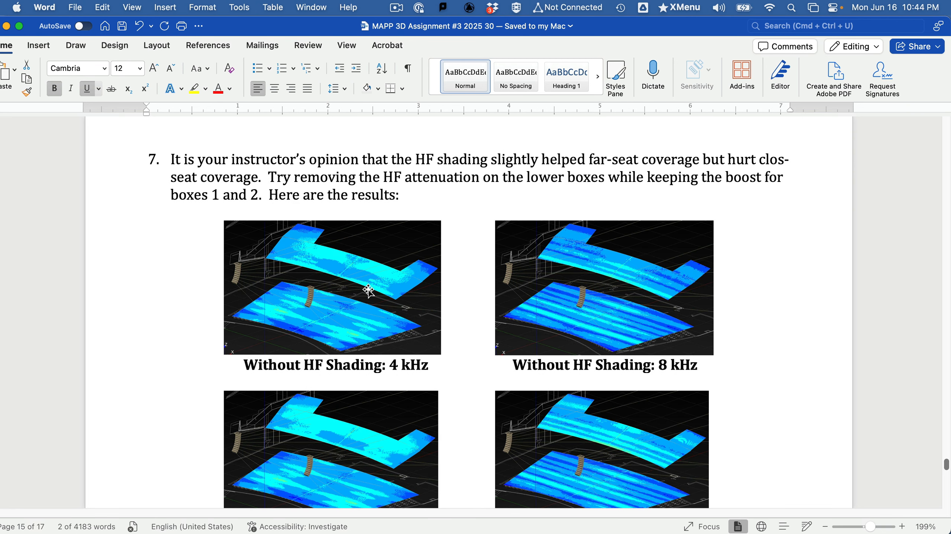
pyautogui.moveTo(261, 174); pyautogui.dragTo(386, 202)
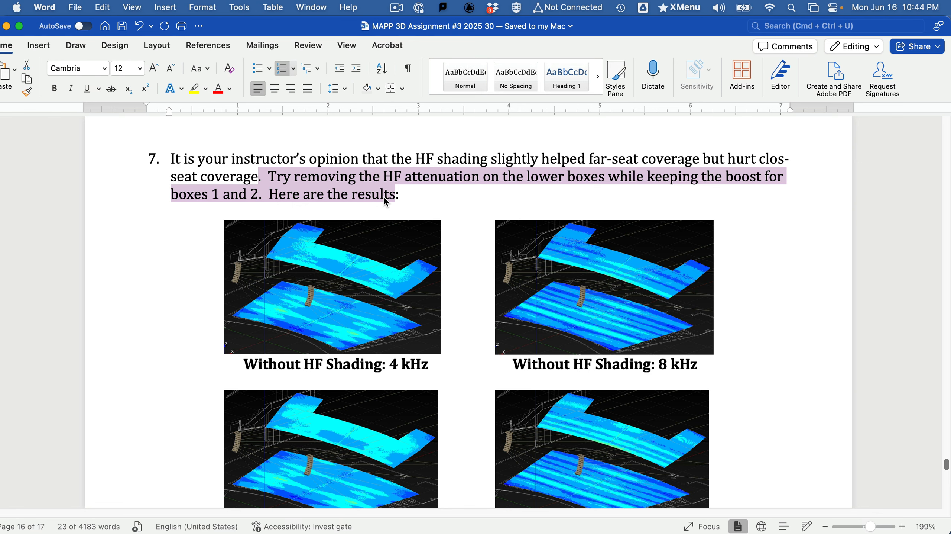
pyautogui.scroll(-3, 385, 213)
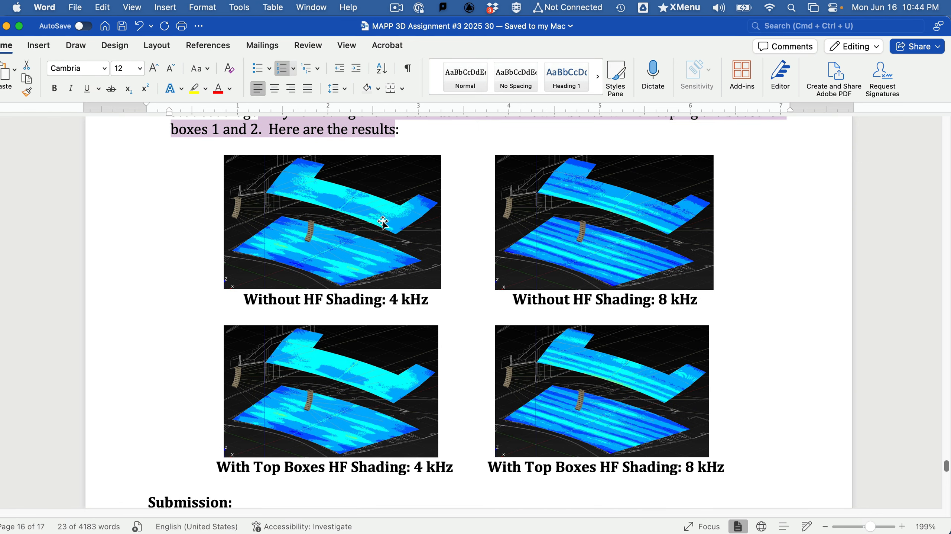
pyautogui.scroll(-3, 384, 223)
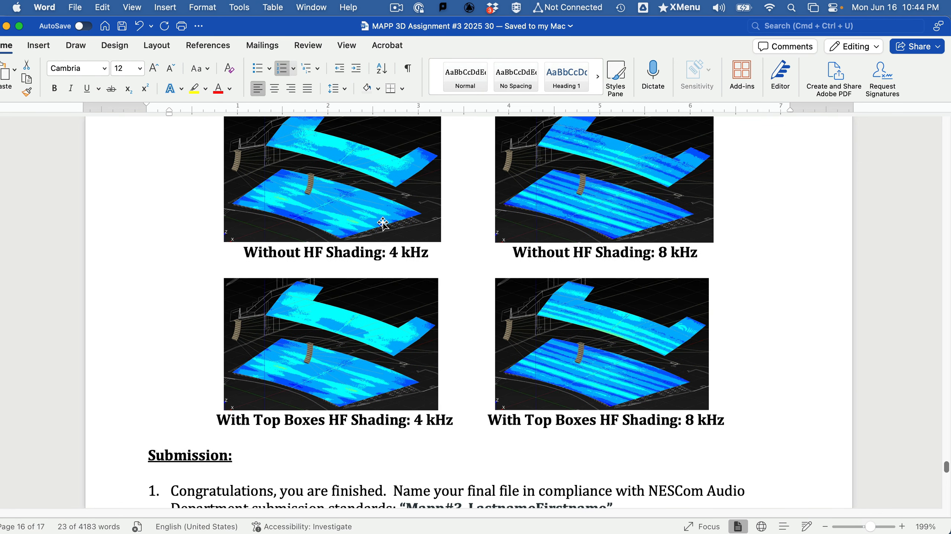
# Step: Read the Submission instructions and grading rubric, highlighting the required file name "Mapp#3_LastnameFirstname", and switch back to MAPP 3D
pyautogui.scroll(1, 383, 223)
pyautogui.scroll(-8, 383, 223)
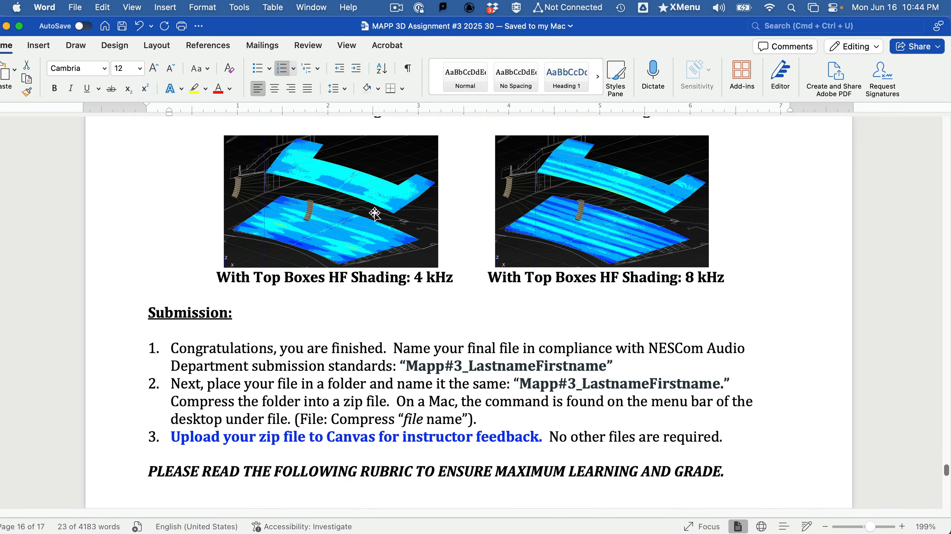
pyautogui.scroll(-1, 385, 213)
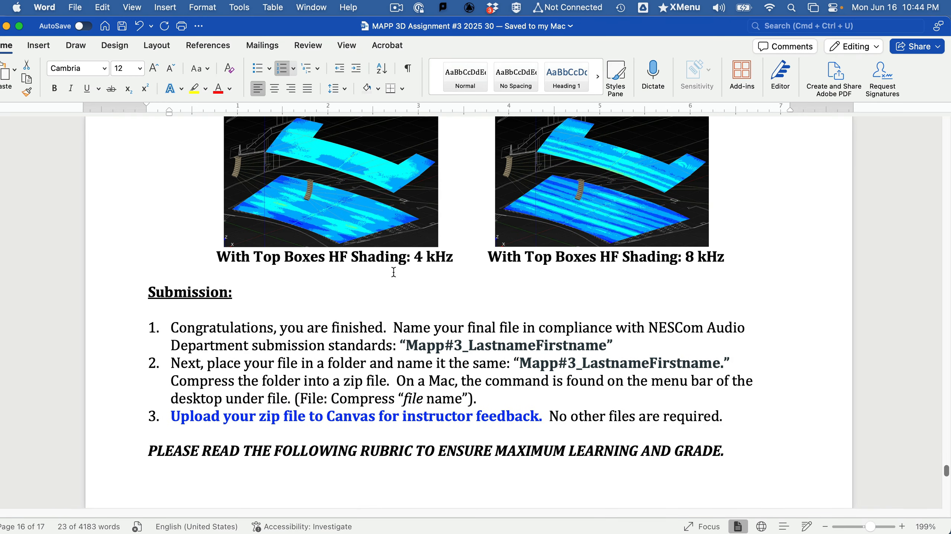
pyautogui.scroll(-4, 394, 272)
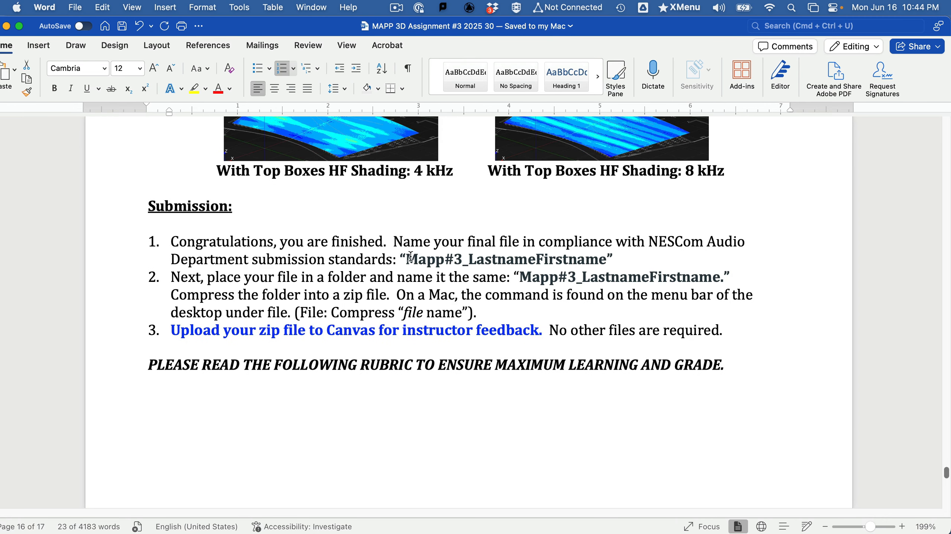
pyautogui.moveTo(407, 259); pyautogui.dragTo(569, 259)
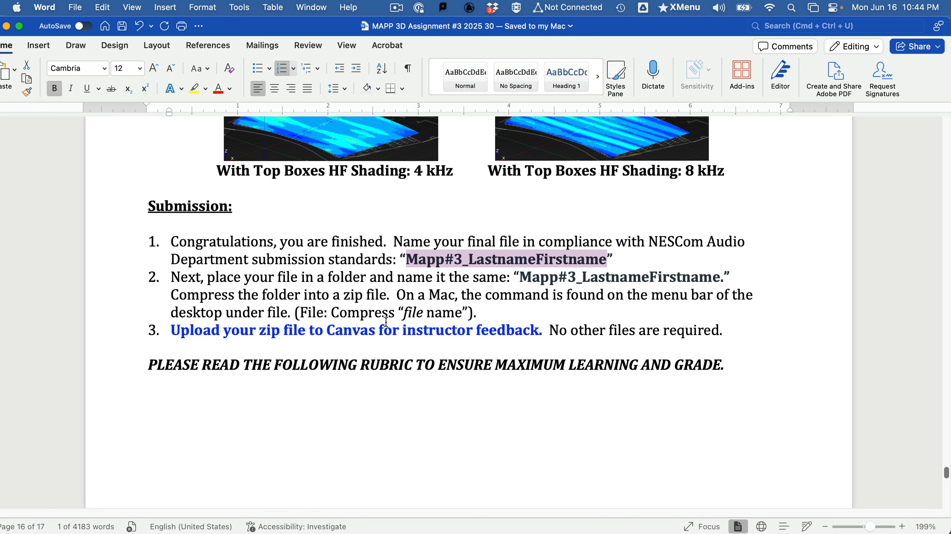
pyautogui.scroll(-15, 387, 322)
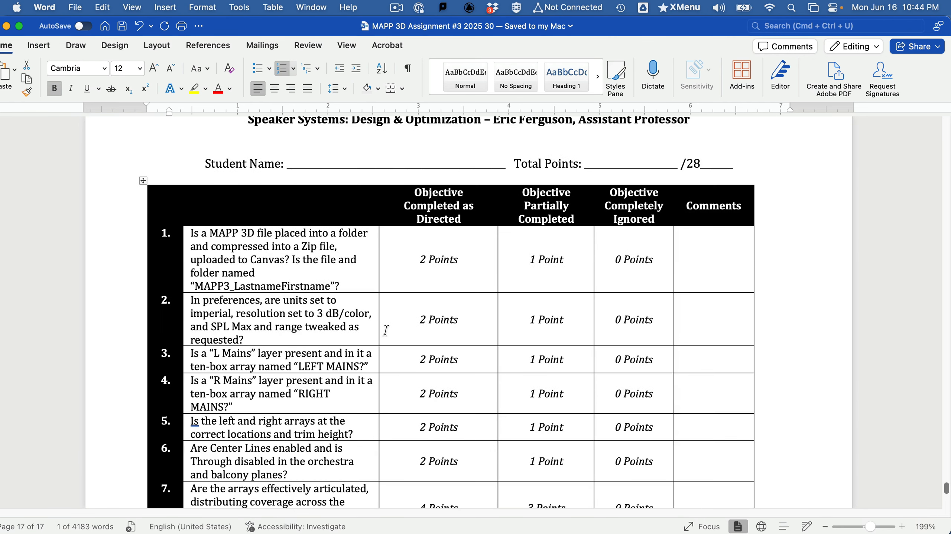
pyautogui.press('super+Tab')
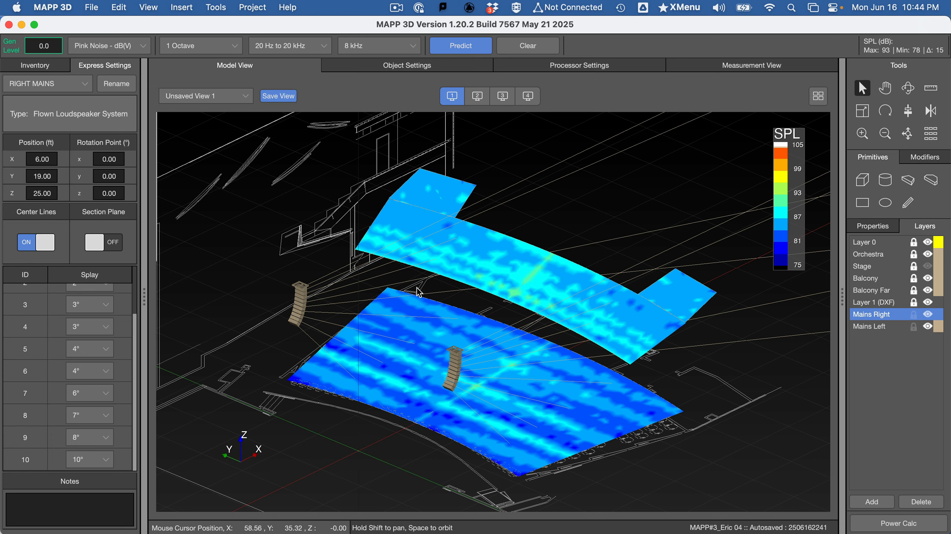